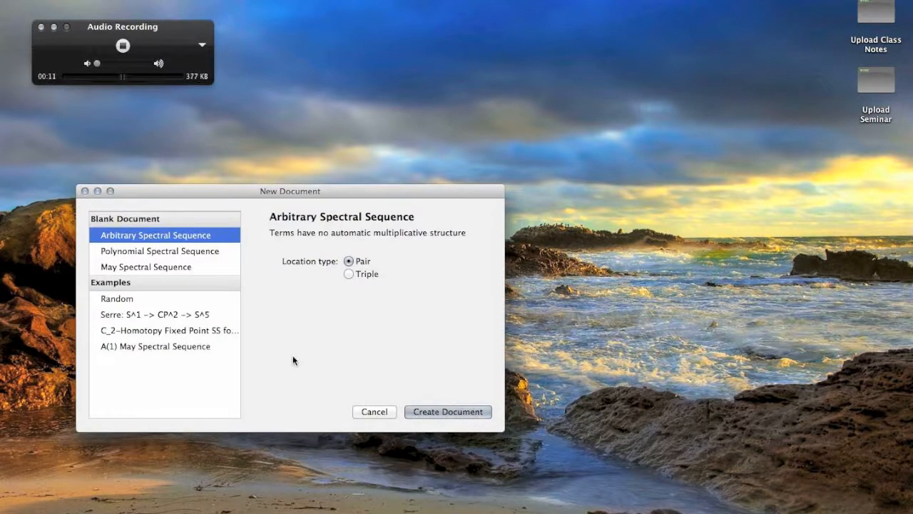
Step: Create a new Polynomial Spectral Sequence document with the Pair location type and reposition its window to show it fully
{"action": "left_click", "coordinate": [209, 251]}
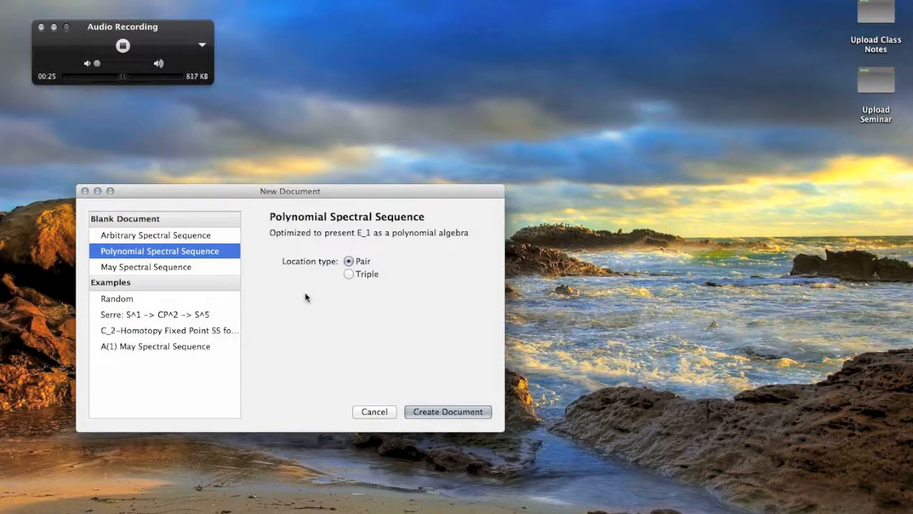
{"action": "left_click", "coordinate": [466, 414]}
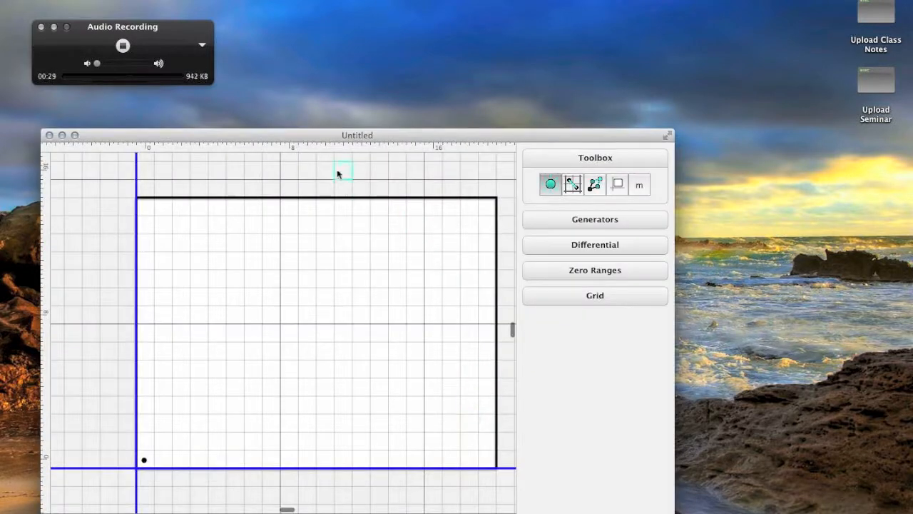
{"action": "left_click_drag", "start_coordinate": [305, 136], "coordinate": [492, 98]}
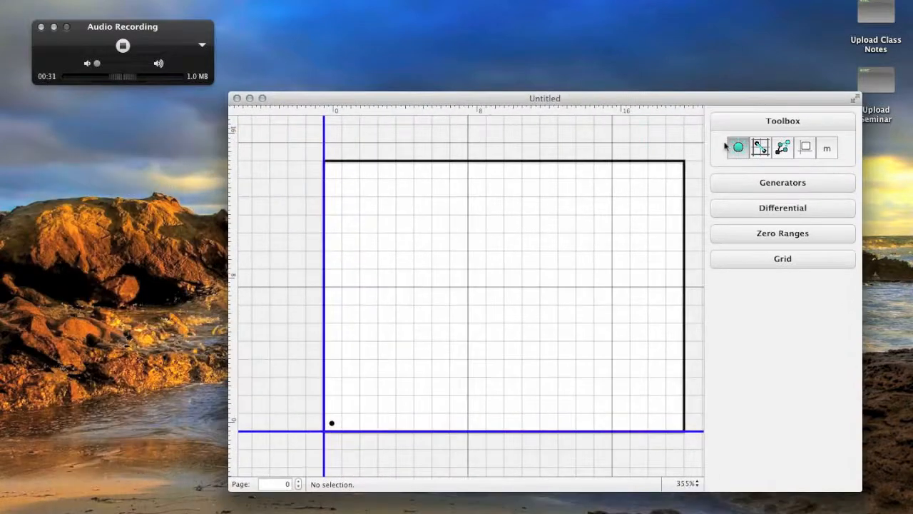
Step: Resize and move the art board to 8 columns by 9 rows, ending at column 0 and extending into negative columns
{"action": "left_click", "coordinate": [805, 148]}
{"action": "left_click_drag", "start_coordinate": [684, 162], "coordinate": [436, 319]}
{"action": "scroll", "coordinate": [406, 311], "scroll_direction": "left", "scroll_amount": 10}
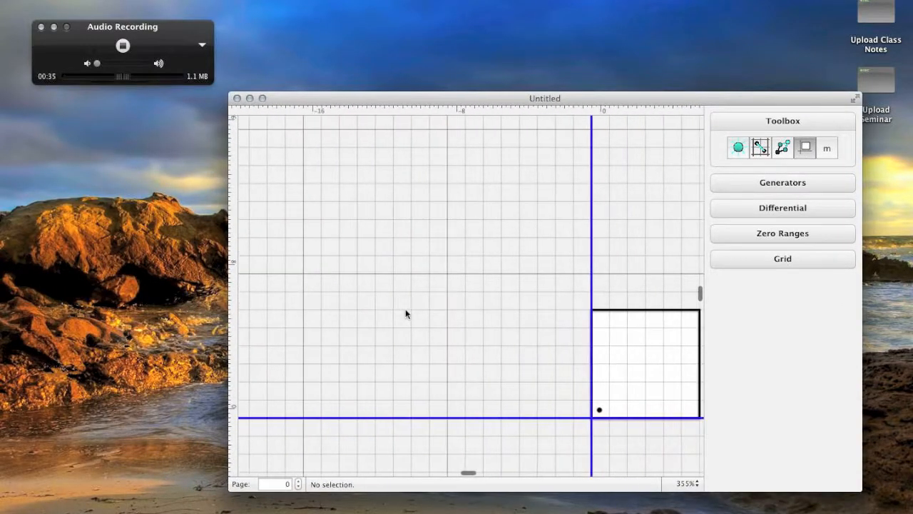
{"action": "left_click_drag", "start_coordinate": [634, 328], "coordinate": [542, 330]}
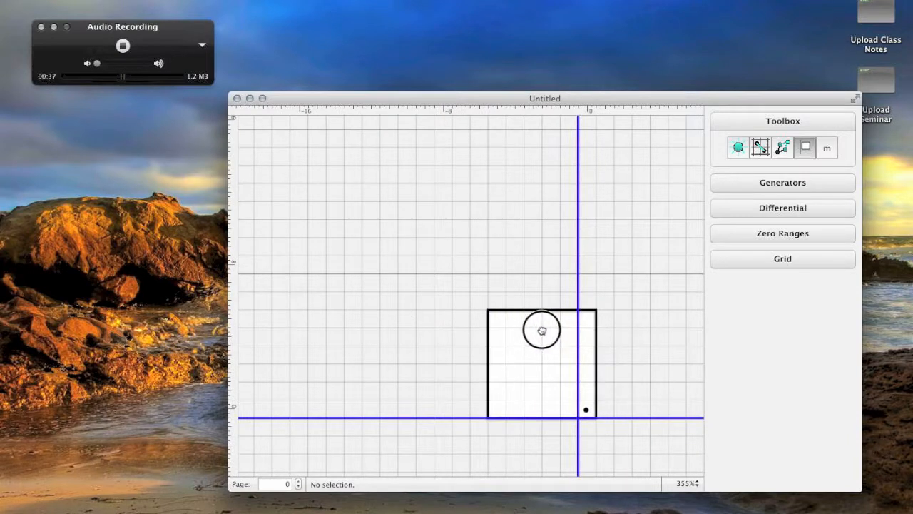
{"action": "left_click_drag", "start_coordinate": [488, 309], "coordinate": [452, 256]}
Step: Add a generator at location -1 0
{"action": "left_click", "coordinate": [781, 184]}
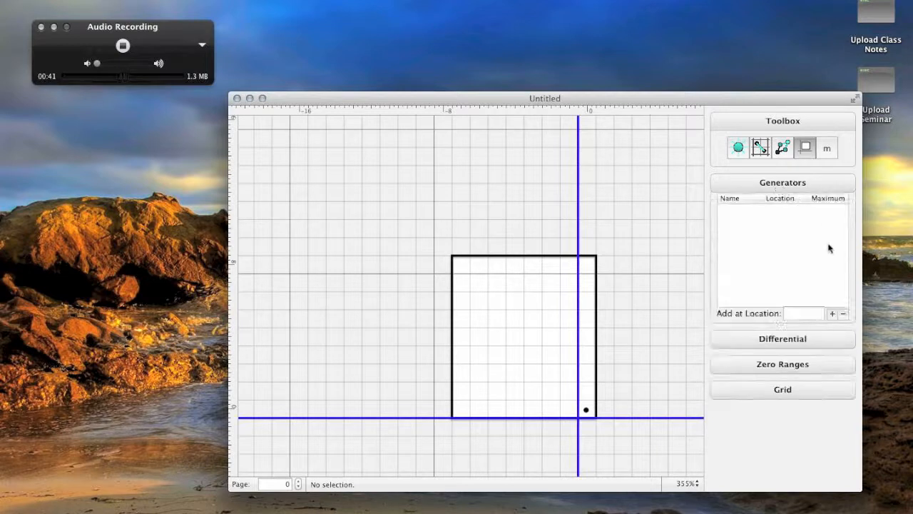
{"action": "left_click", "coordinate": [805, 313]}
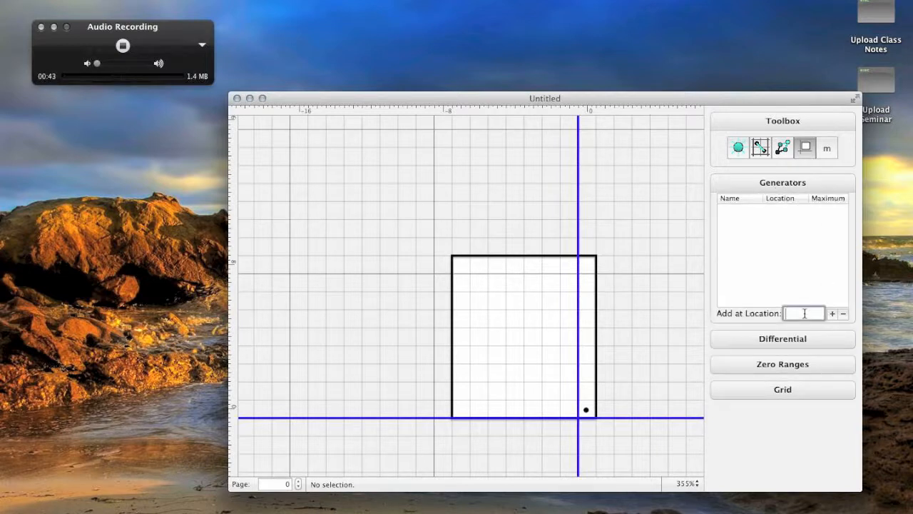
{"action": "type", "text": "-1 0"}
{"action": "key", "text": "Return"}
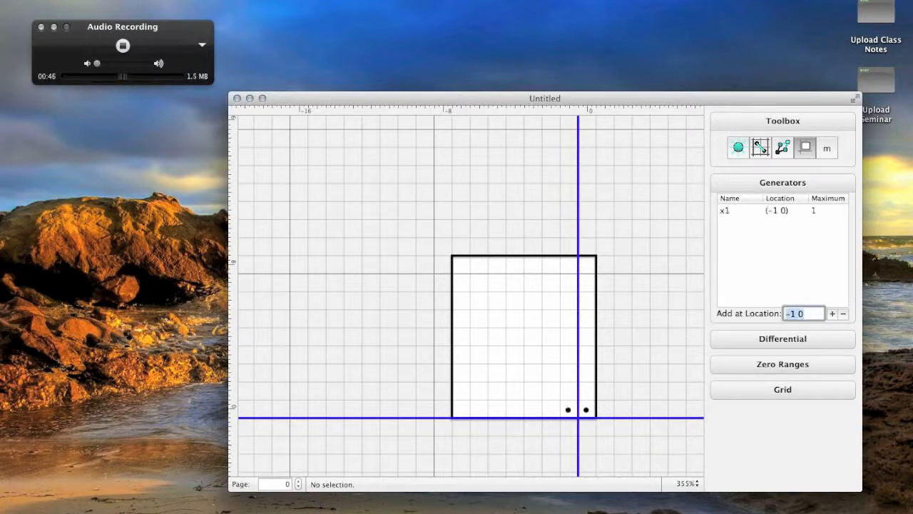
Step: Set the maximum of the generator at (-1 0) to 10 and rename it iota1
{"action": "left_click", "coordinate": [815, 212]}
{"action": "left_click", "coordinate": [817, 211]}
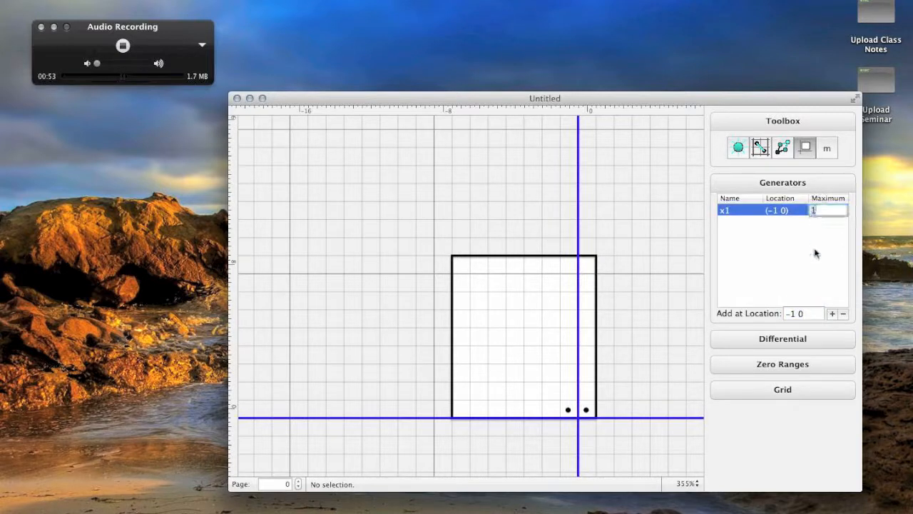
{"action": "type", "text": "10"}
{"action": "key", "text": "Return"}
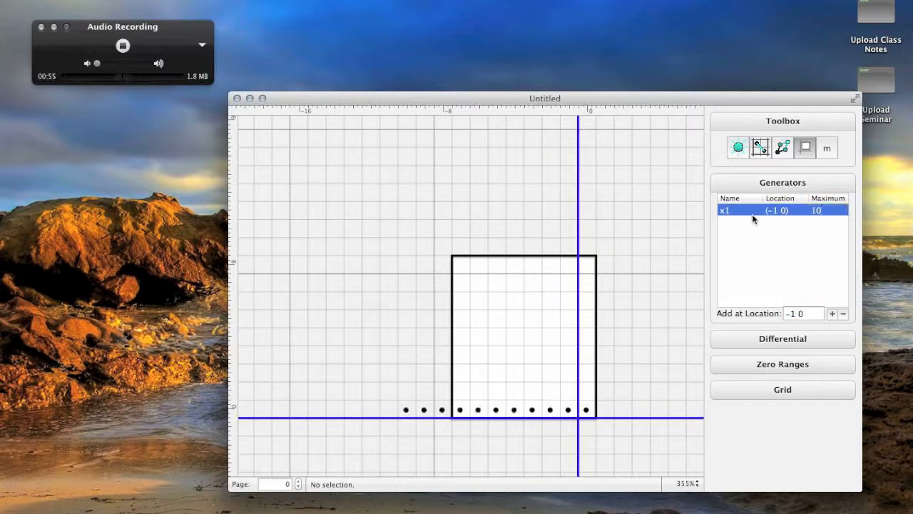
{"action": "left_click", "coordinate": [725, 210]}
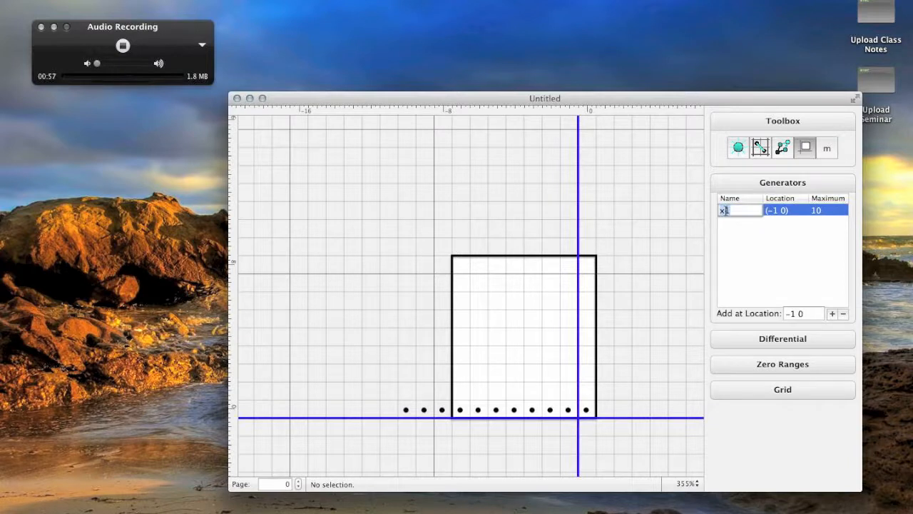
{"action": "type", "text": "iota1"}
{"action": "key", "text": "Return"}
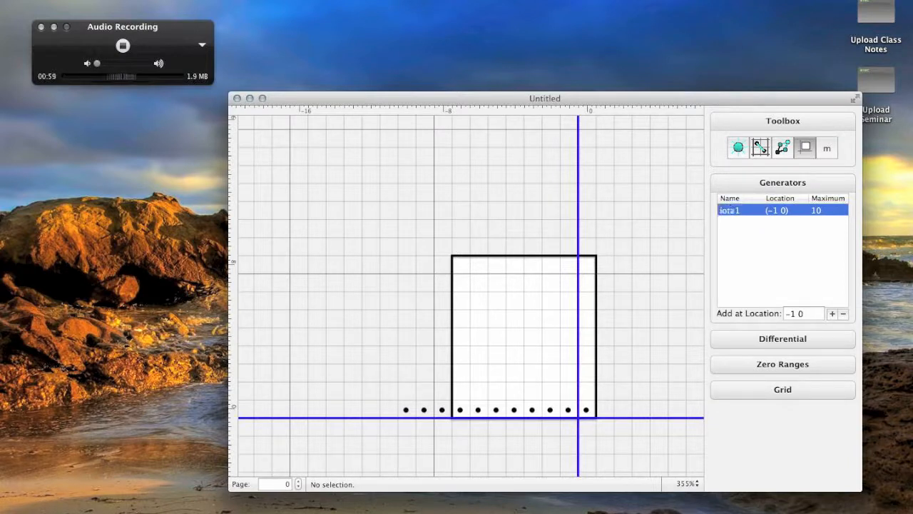
Step: Add a Cube zero range from (-10, 0) to (0, 10) and widen the art board by two columns toward the negative side
{"action": "left_click", "coordinate": [782, 365]}
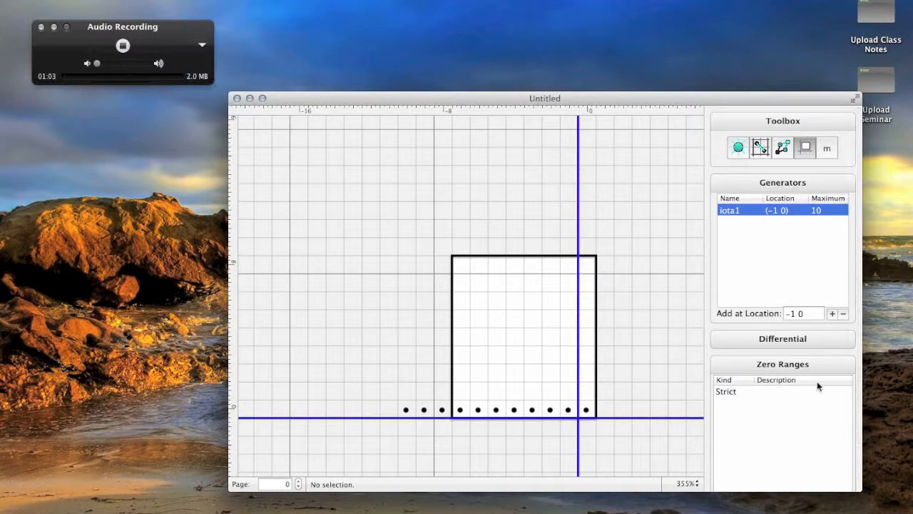
{"action": "scroll", "coordinate": [708, 357], "scroll_direction": "down", "scroll_amount": 3}
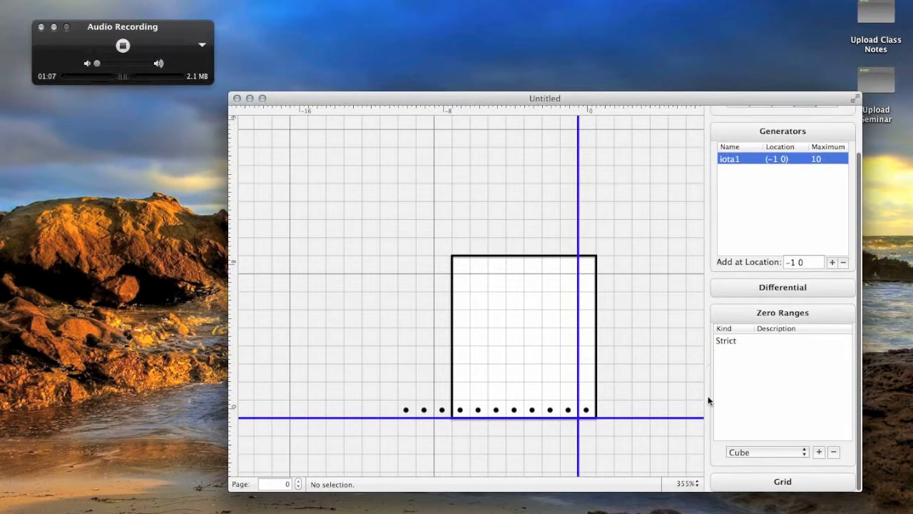
{"action": "left_click", "coordinate": [819, 452]}
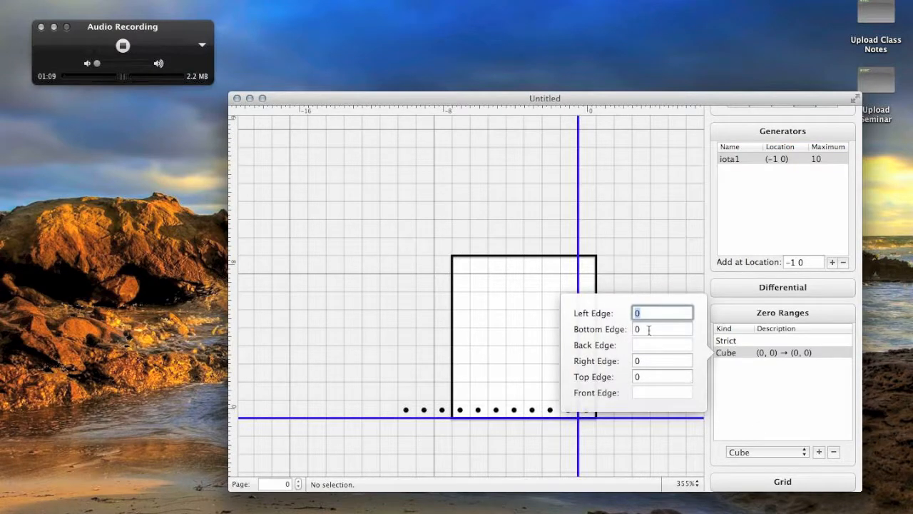
{"action": "type", "text": "-10"}
{"action": "key", "text": "Tab"}
{"action": "key", "text": "Tab"}
{"action": "key", "text": "Tab"}
{"action": "type", "text": "10"}
{"action": "left_click", "coordinate": [662, 361]}
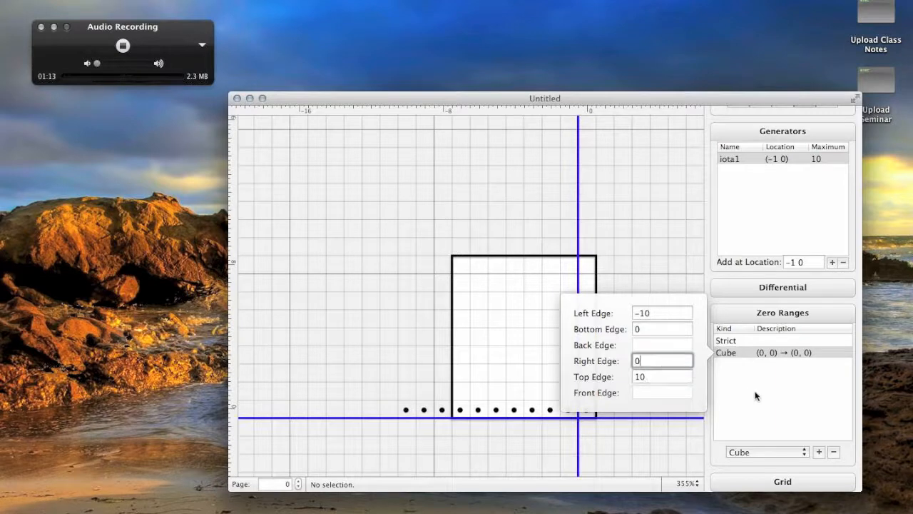
{"action": "left_click", "coordinate": [757, 396]}
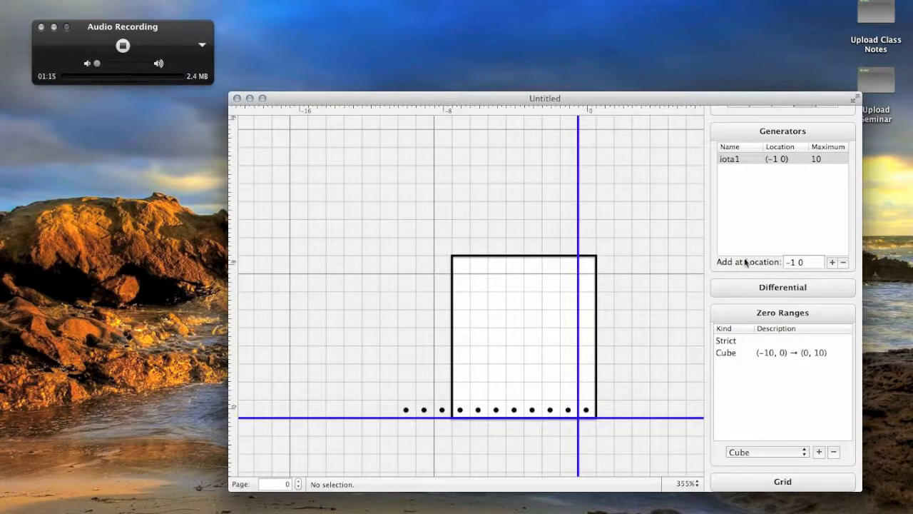
{"action": "left_click_drag", "start_coordinate": [453, 255], "coordinate": [421, 255]}
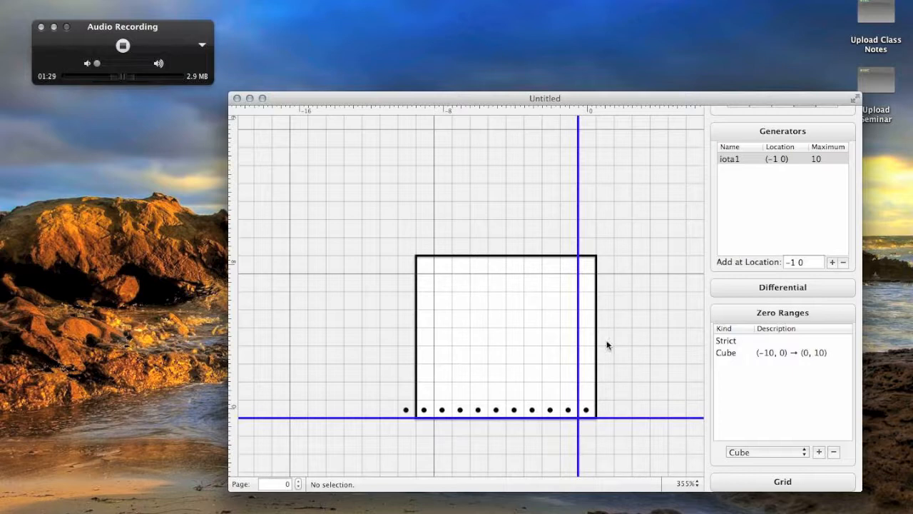
Step: Add a second generator at location -2 2
{"action": "left_click", "coordinate": [750, 314]}
{"action": "left_click", "coordinate": [807, 317]}
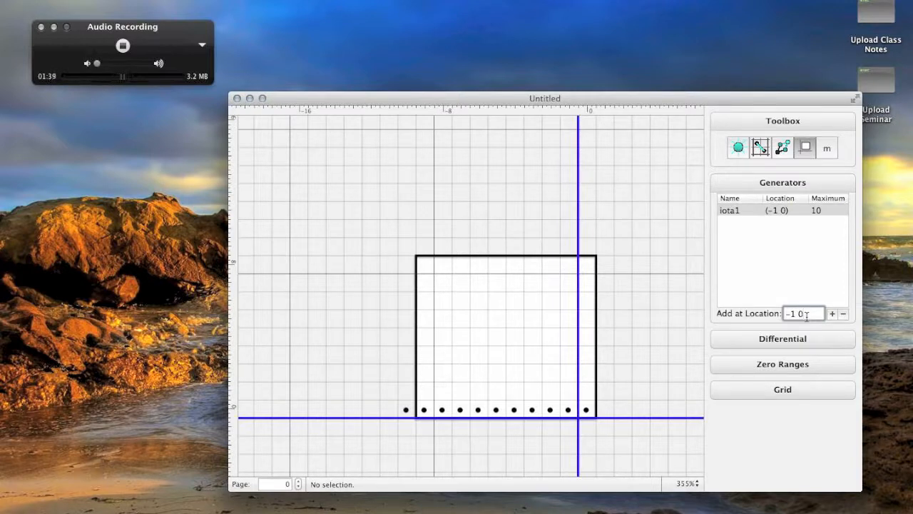
{"action": "key", "text": "BackSpace"}
{"action": "key", "text": "BackSpace"}
{"action": "key", "text": "BackSpace"}
{"action": "key", "text": "BackSpace"}
{"action": "type", "text": "-2 2"}
{"action": "left_click", "coordinate": [833, 313]}
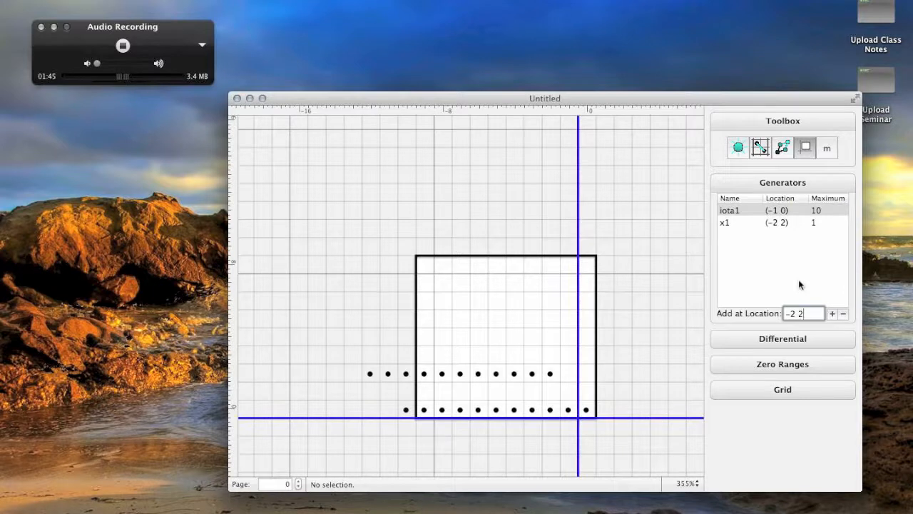
Step: Rename the generator at (-2 2) as iota2 and set its maximum to 5
{"action": "left_click", "coordinate": [723, 227]}
{"action": "double_click", "coordinate": [722, 227]}
{"action": "type", "text": "ioat2"}
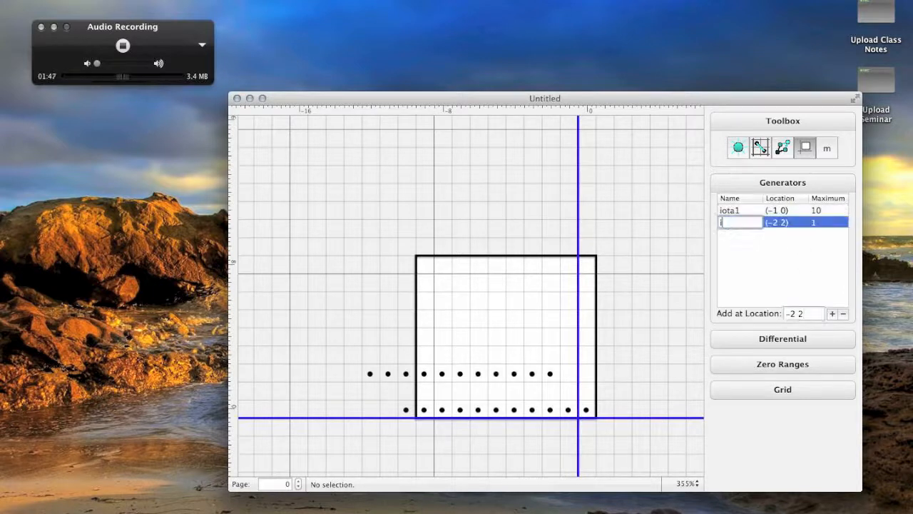
{"action": "key", "text": "BackSpace"}
{"action": "key", "text": "BackSpace"}
{"action": "key", "text": "BackSpace"}
{"action": "type", "text": "ta2"}
{"action": "key", "text": "Return"}
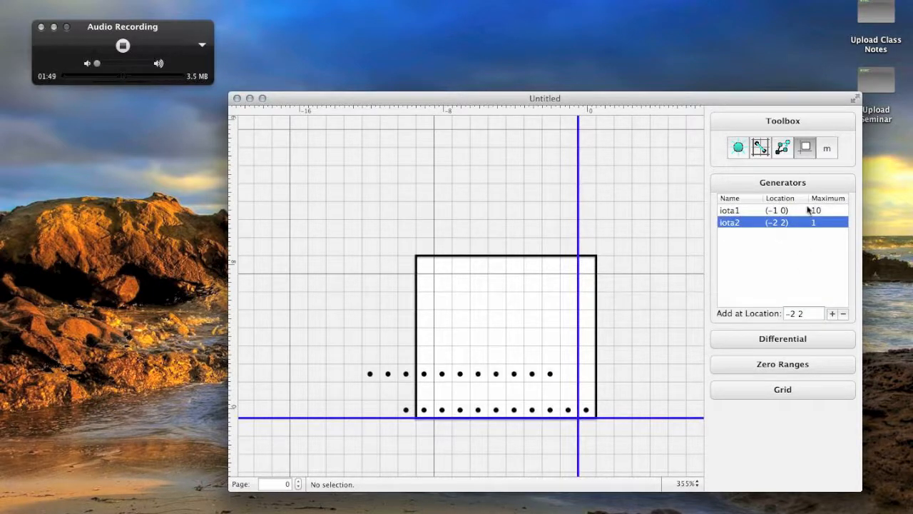
{"action": "double_click", "coordinate": [816, 223]}
{"action": "type", "text": "5"}
{"action": "key", "text": "Return"}
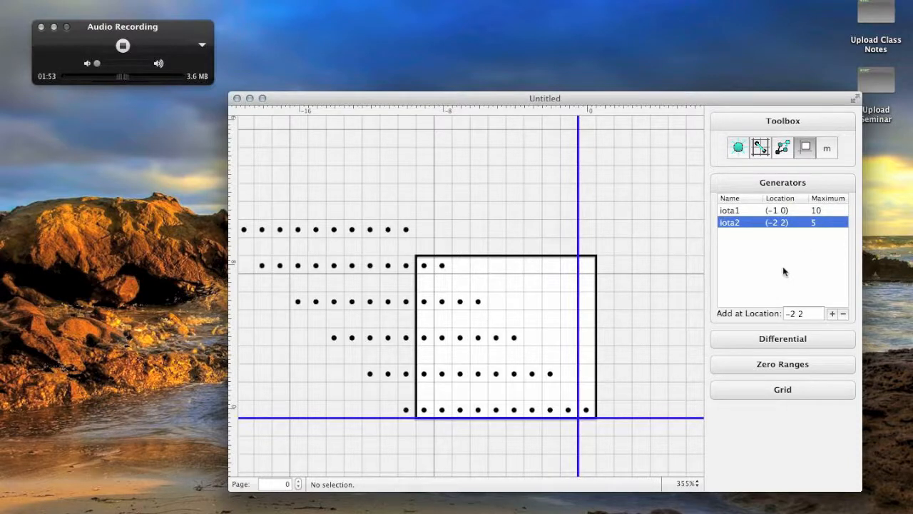
Step: Select the page 2 differential from (-1 0) to (-2 2) and show its differential settings
{"action": "left_click", "coordinate": [761, 150]}
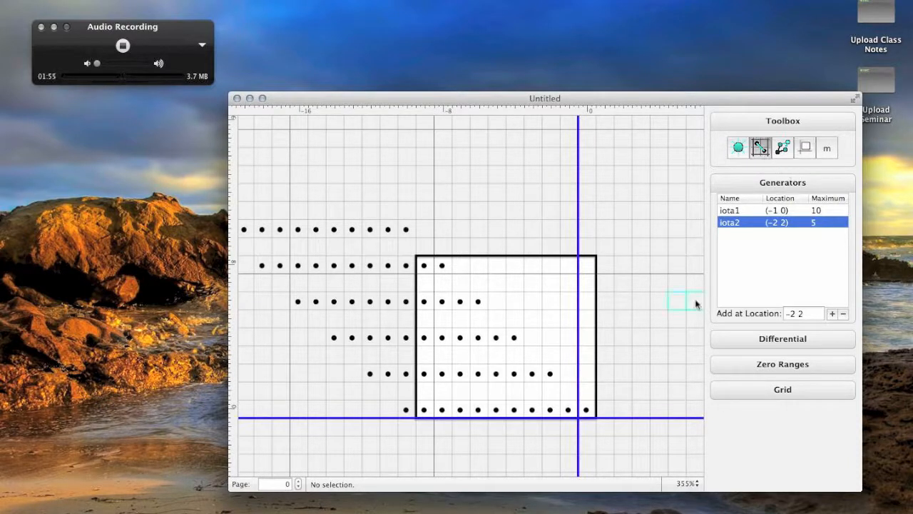
{"action": "left_click", "coordinate": [630, 380]}
{"action": "left_click", "coordinate": [568, 410]}
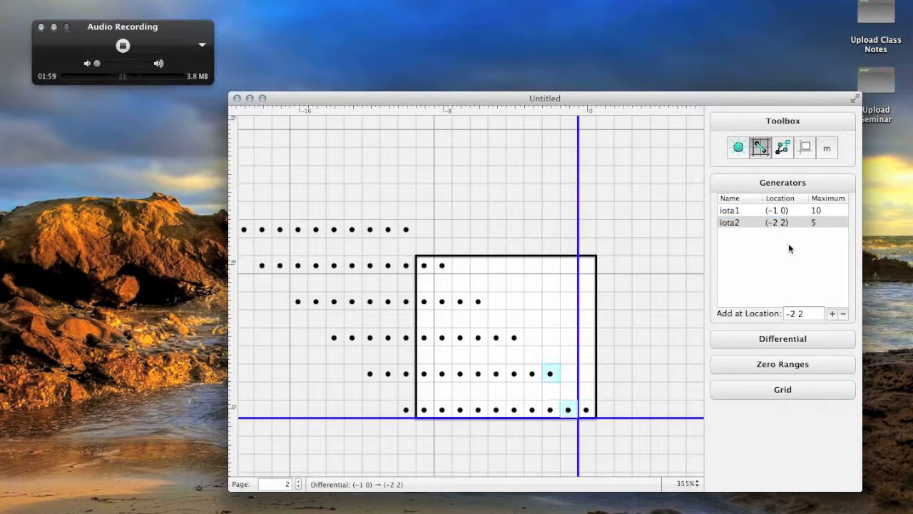
{"action": "left_click", "coordinate": [768, 184]}
{"action": "left_click", "coordinate": [770, 208]}
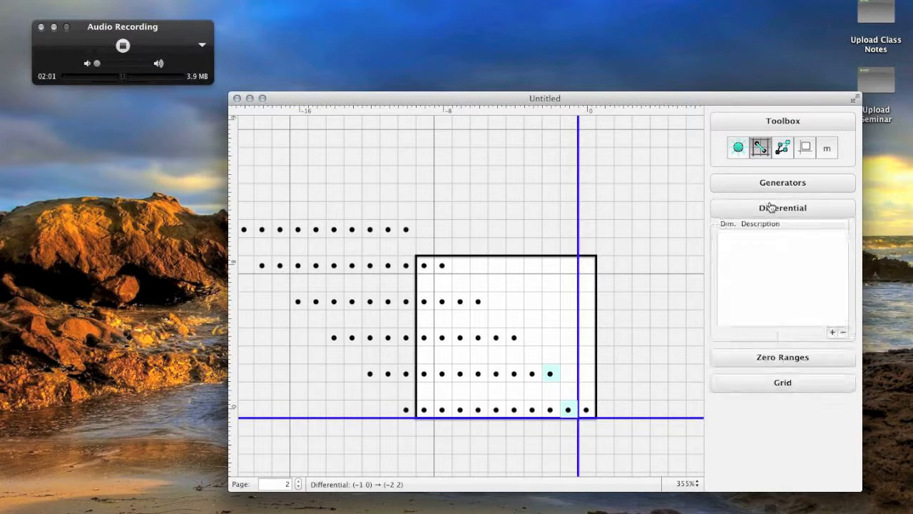
Step: Add a partial differential with description d2 and dimension 1
{"action": "left_click", "coordinate": [832, 332]}
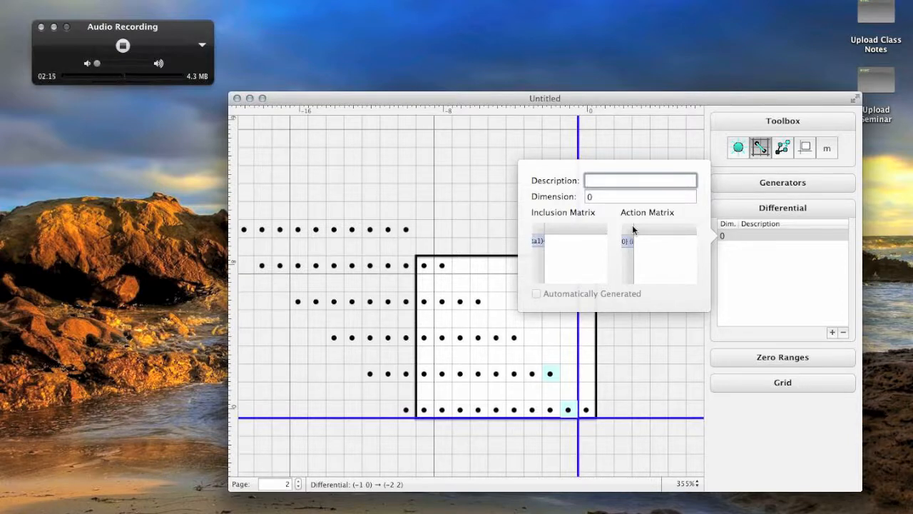
{"action": "type", "text": "d2"}
{"action": "key", "text": "Tab"}
{"action": "type", "text": "1"}
{"action": "key", "text": "Tab"}
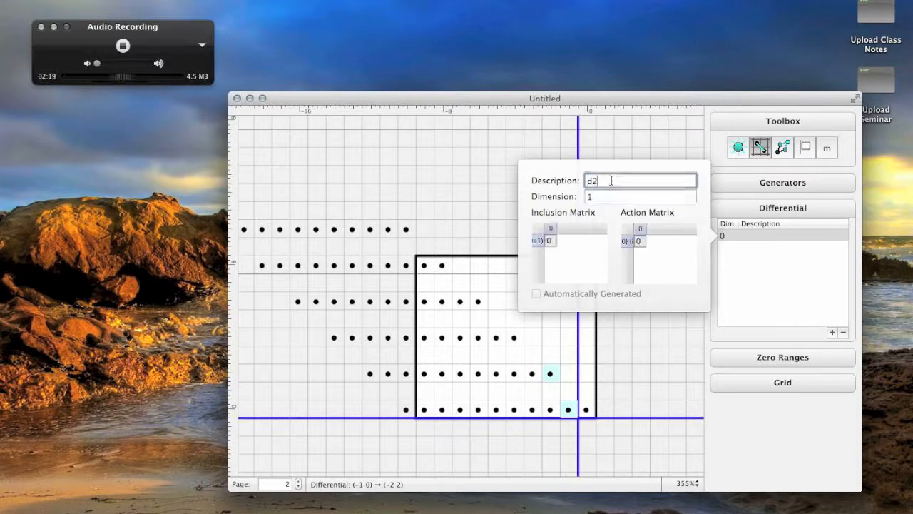
Step: Set the single entries of the d2 differential's inclusion matrix and action matrix to 1
{"action": "double_click", "coordinate": [553, 243]}
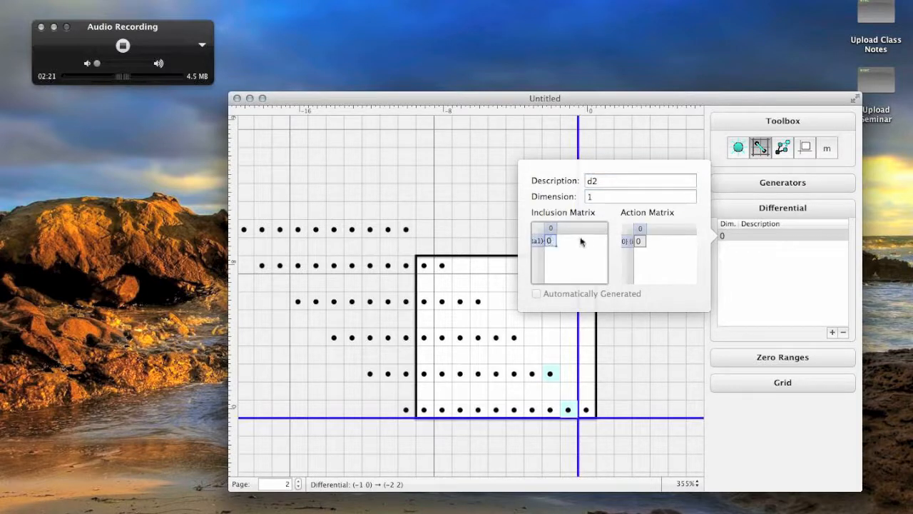
{"action": "key", "text": "BackSpace"}
{"action": "type", "text": "1"}
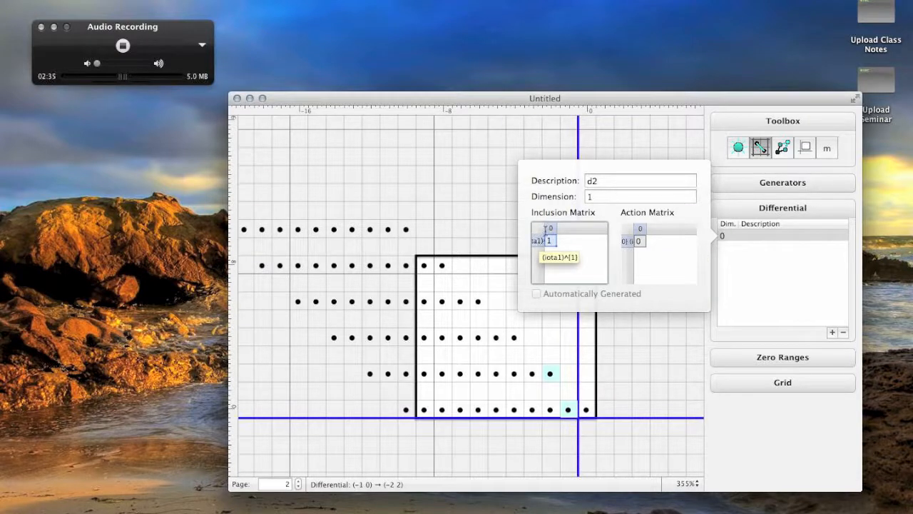
{"action": "double_click", "coordinate": [639, 241]}
{"action": "type", "text": "1"}
{"action": "left_click", "coordinate": [746, 276]}
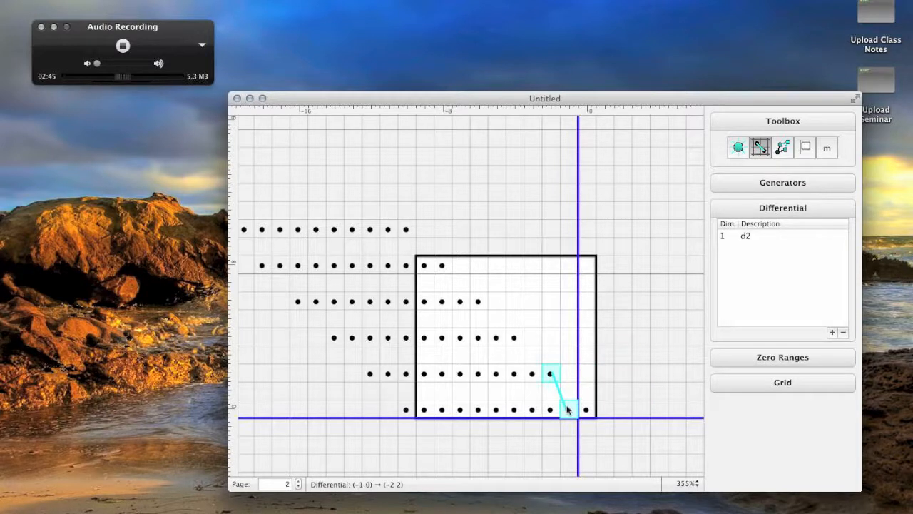
Step: Propagate the page 2 differentials by the Leibniz rule using locations (-1 0) and (-2 2), and advance to page 3
{"action": "left_click", "coordinate": [182, 1]}
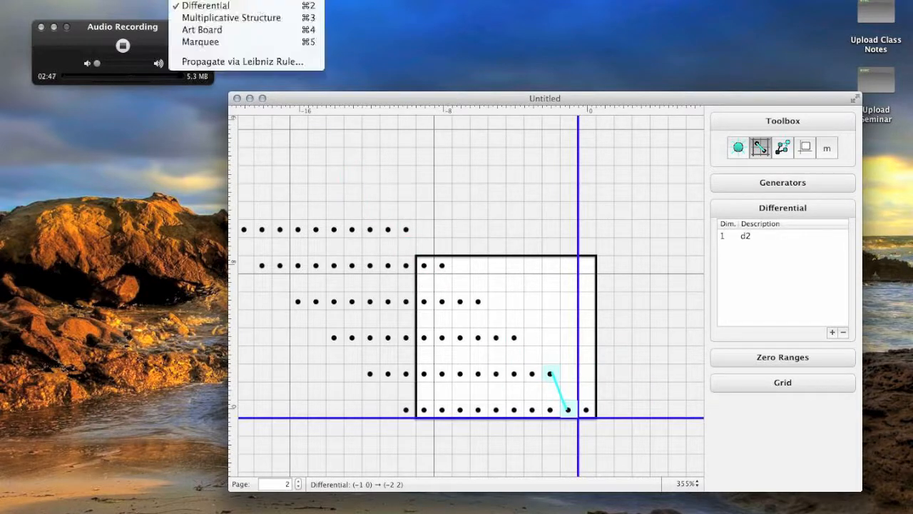
{"action": "left_click", "coordinate": [217, 62]}
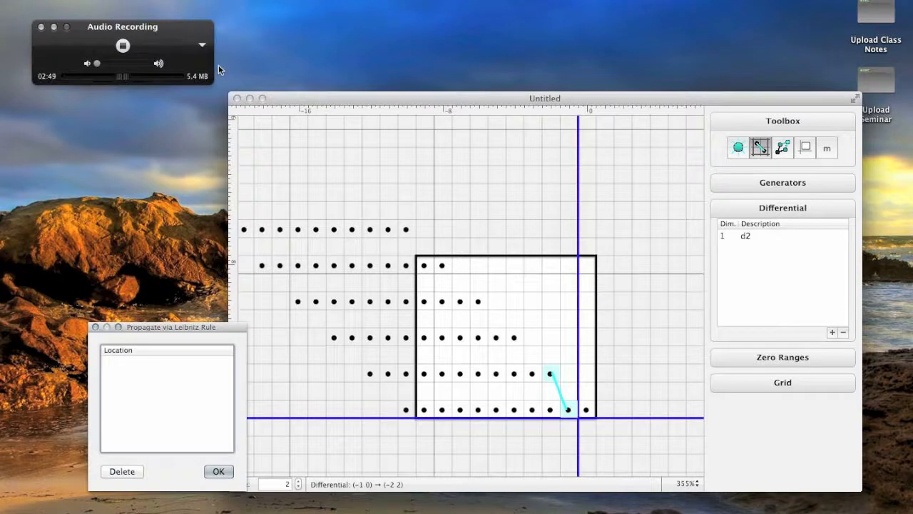
{"action": "left_click", "coordinate": [450, 378]}
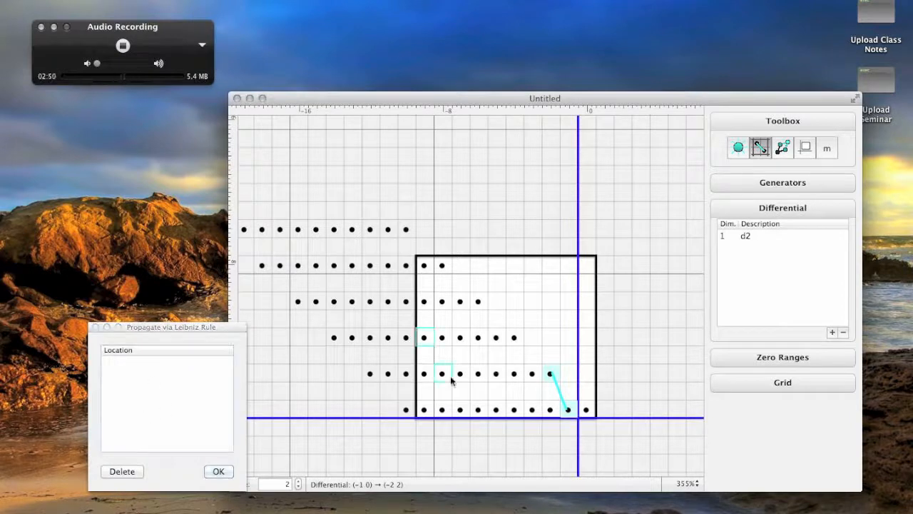
{"action": "left_click", "coordinate": [569, 410]}
{"action": "left_click", "coordinate": [550, 373]}
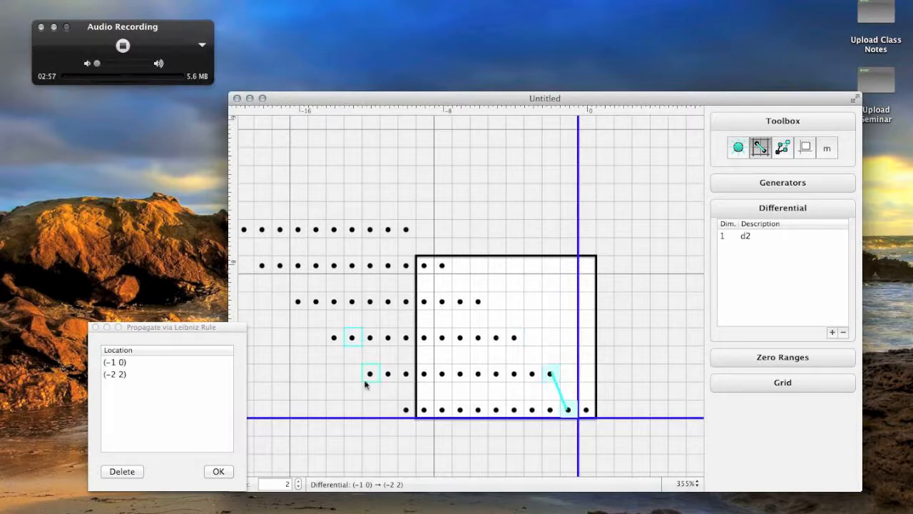
{"action": "left_click", "coordinate": [218, 472]}
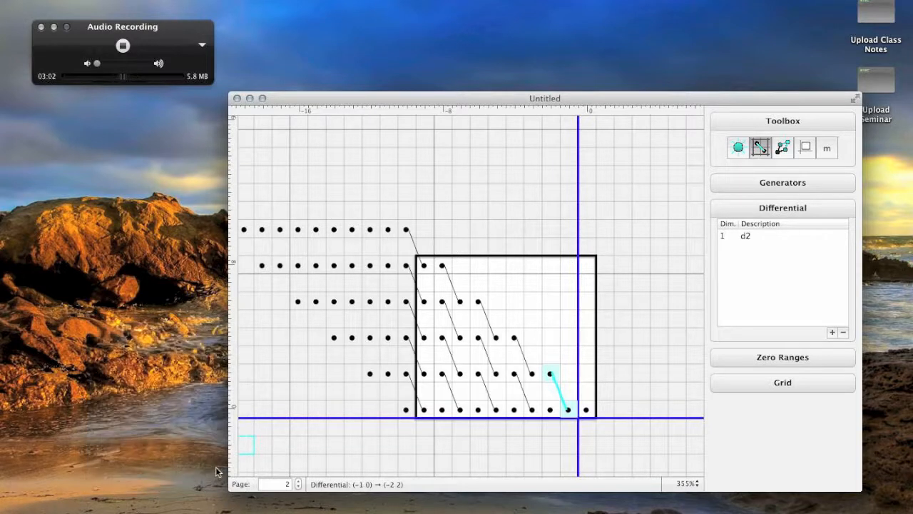
{"action": "left_click", "coordinate": [579, 393]}
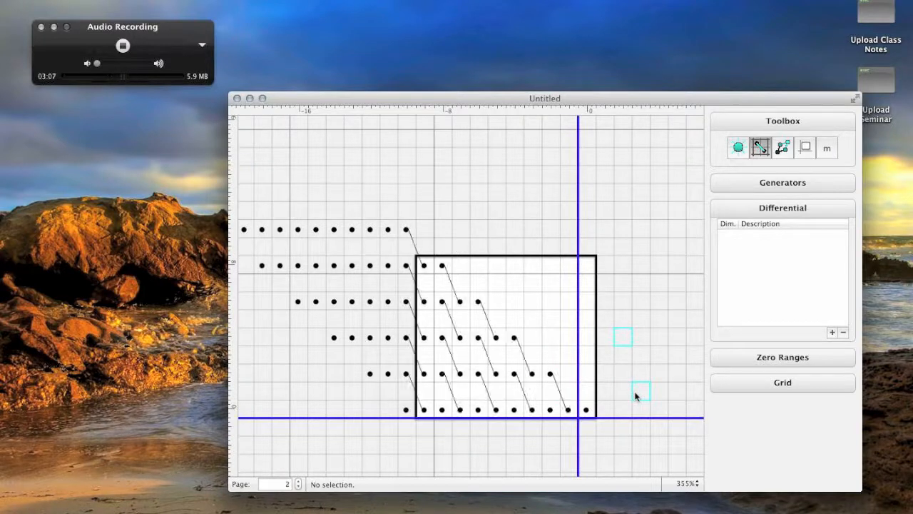
{"action": "key", "text": "Right"}
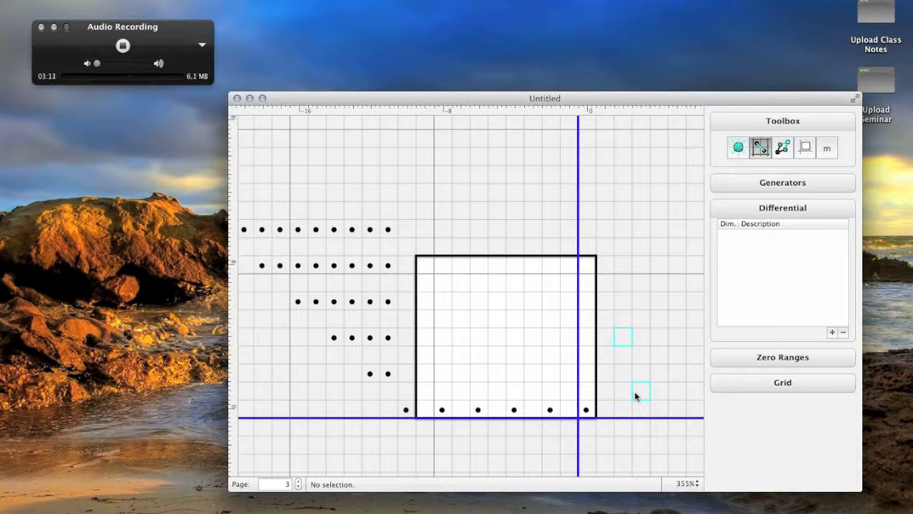
Step: Show the generator settings and add a new generator at location (-3 3)
{"action": "left_click", "coordinate": [776, 184]}
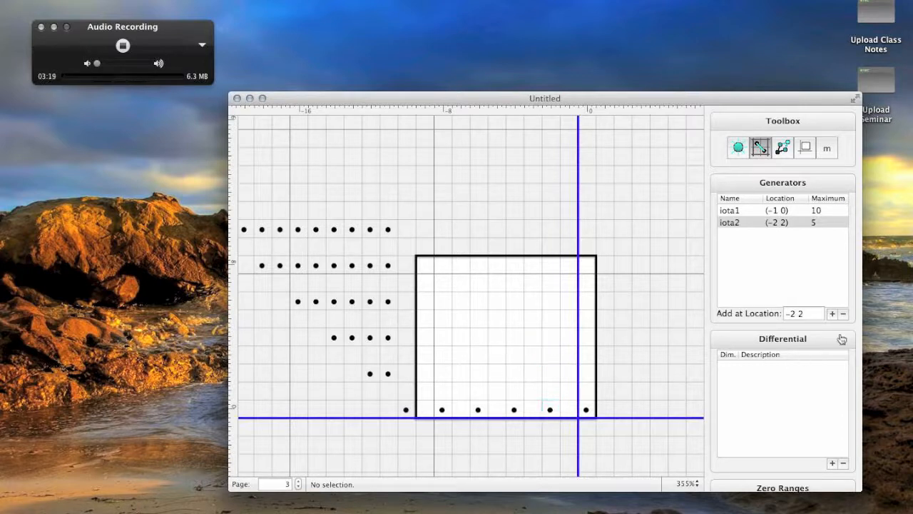
{"action": "left_click", "coordinate": [804, 313]}
{"action": "key", "text": "BackSpace"}
{"action": "key", "text": "BackSpace"}
{"action": "key", "text": "BackSpace"}
{"action": "type", "text": "3 3"}
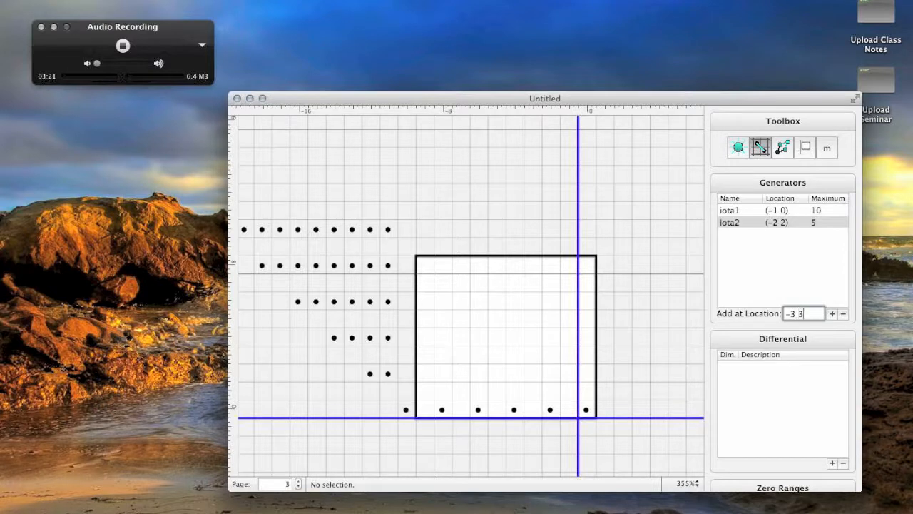
{"action": "left_click", "coordinate": [836, 314]}
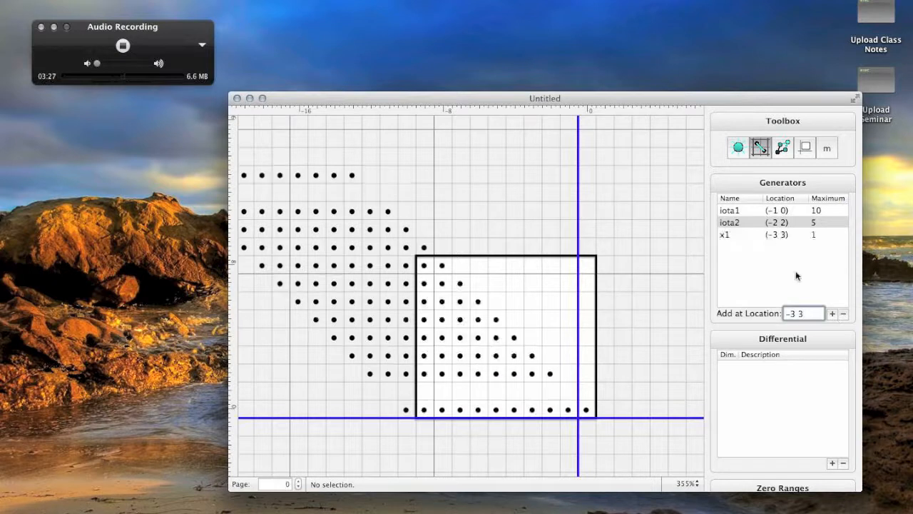
Step: Rename the generator at (-3 3) as Sq1 iota2 and set its maximum to 3
{"action": "double_click", "coordinate": [728, 234]}
{"action": "type", "text": "iota2"}
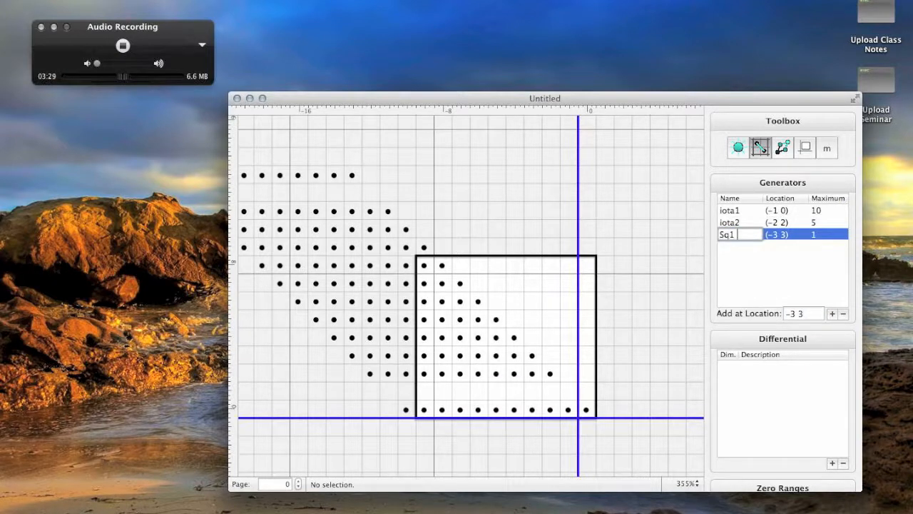
{"action": "key", "text": "Return"}
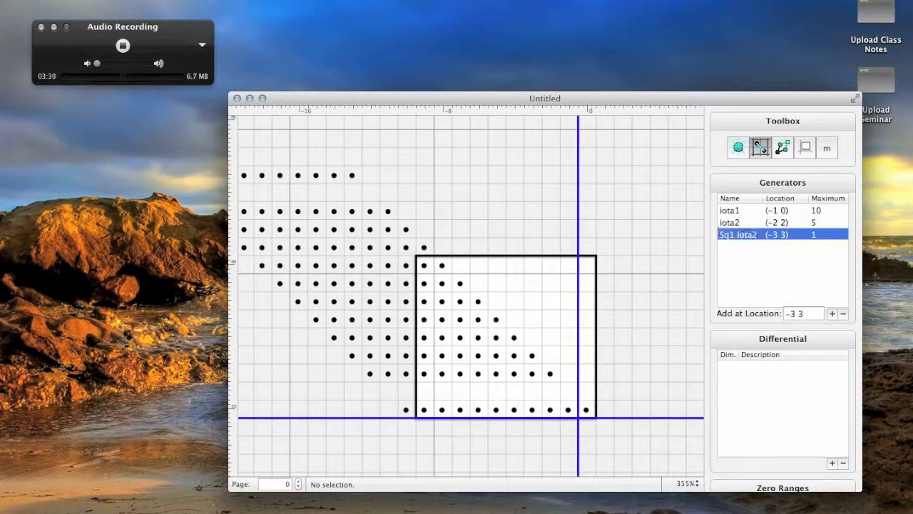
{"action": "double_click", "coordinate": [813, 234]}
{"action": "type", "text": "3"}
{"action": "key", "text": "Return"}
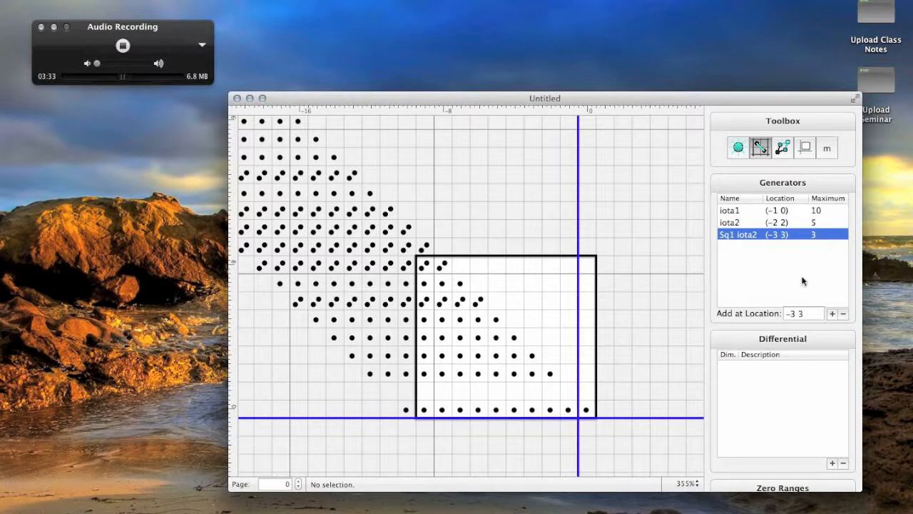
Step: Advance to page 3 and select the differential from (-2 0) to (-3 3)
{"action": "left_click", "coordinate": [643, 384]}
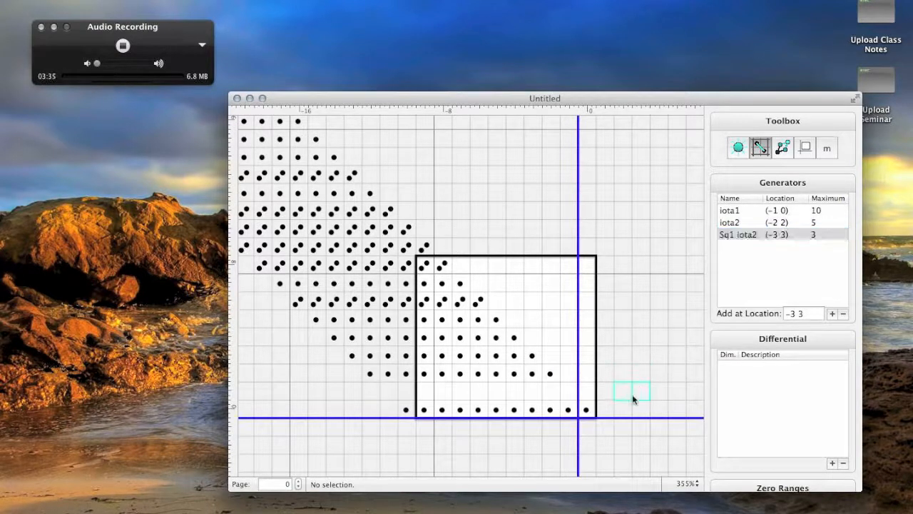
{"action": "key", "text": "Right"}
{"action": "key", "text": "Right"}
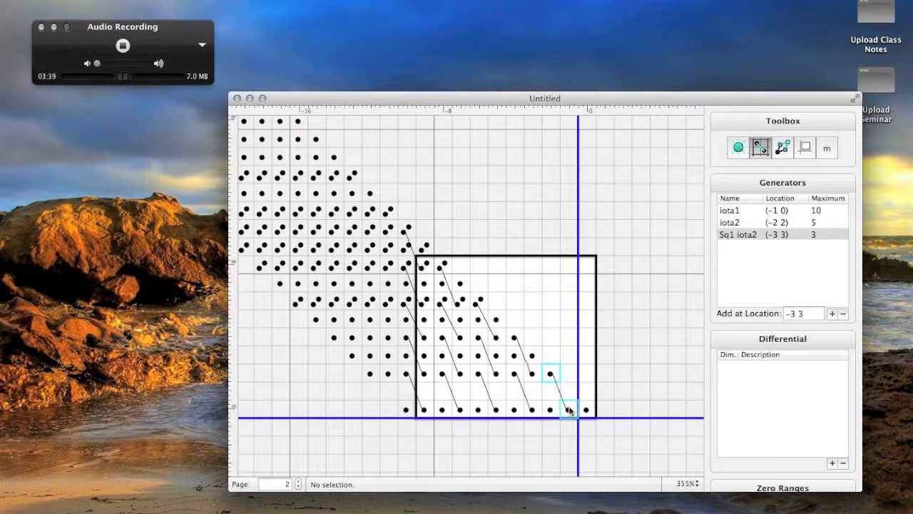
{"action": "key", "text": "Right"}
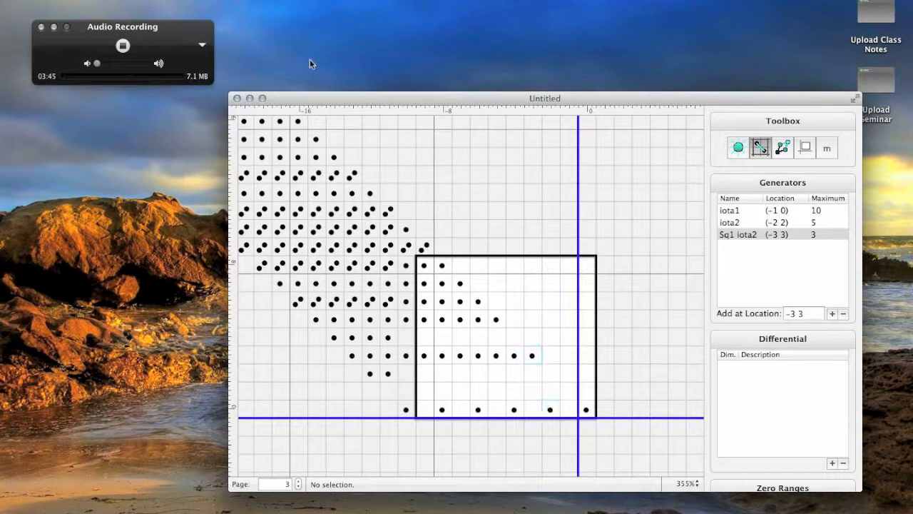
{"action": "left_click", "coordinate": [546, 413]}
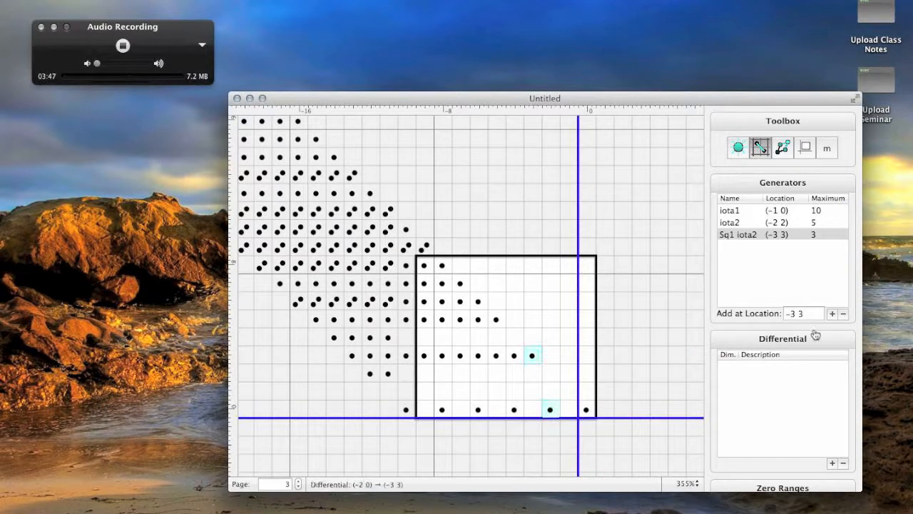
Step: Add a partial differential from (-2 0) to (-3 3) with description d3 and dimension 1
{"action": "left_click", "coordinate": [831, 464]}
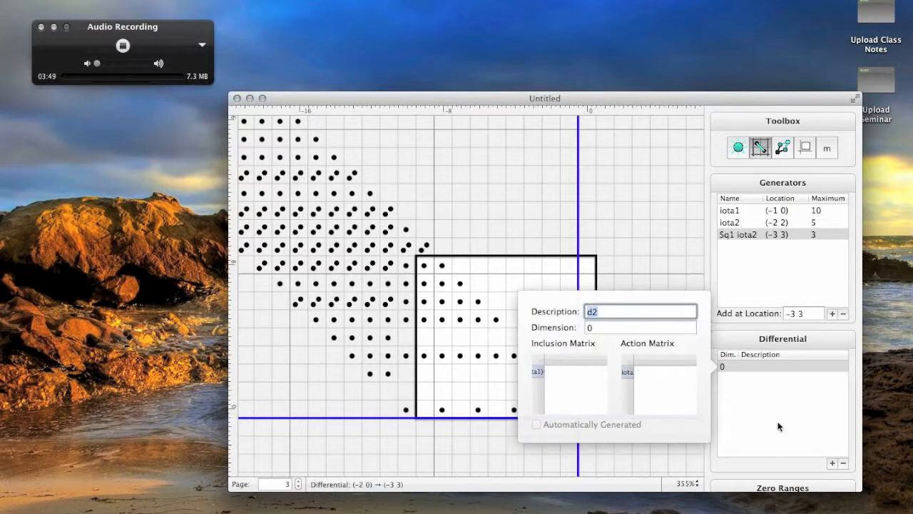
{"action": "type", "text": "d3"}
{"action": "key", "text": "Tab"}
{"action": "type", "text": "1"}
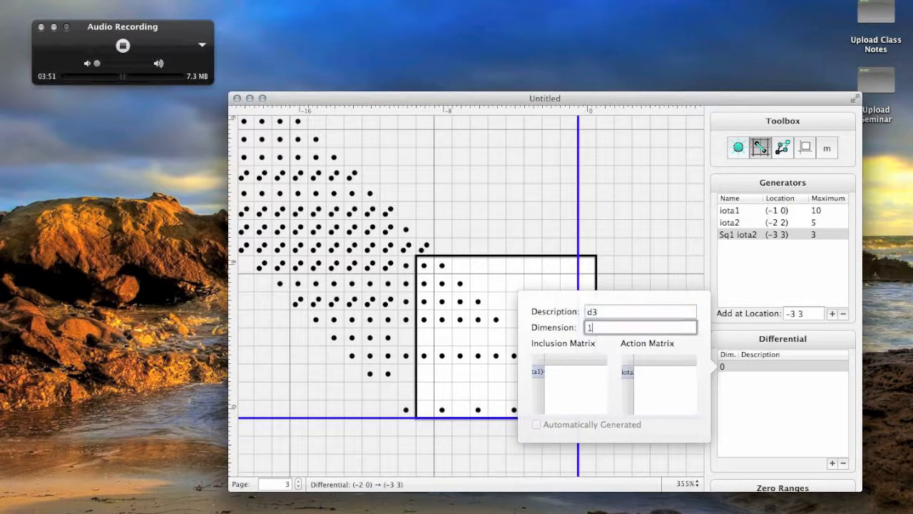
{"action": "key", "text": "Return"}
Step: Set the single entries of the d3 differential's inclusion matrix and action matrix to 1
{"action": "left_click", "coordinate": [548, 371]}
{"action": "type", "text": "1"}
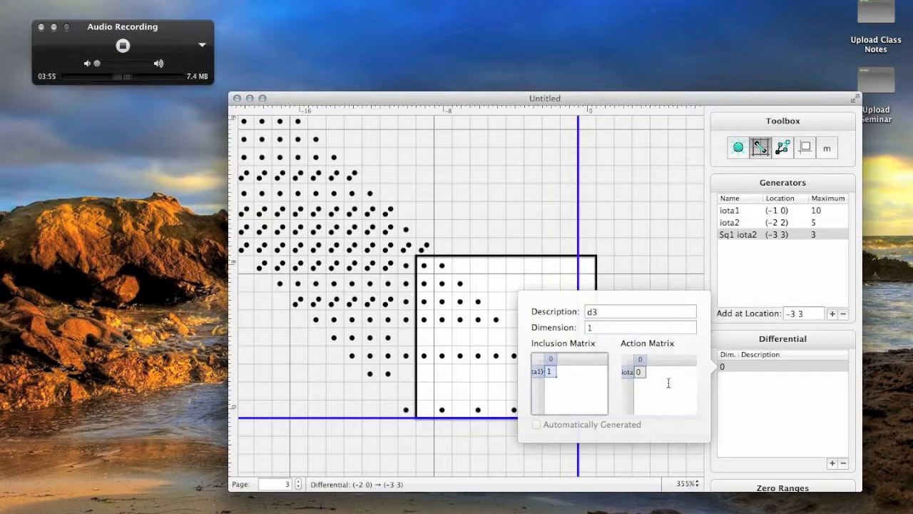
{"action": "key", "text": "Tab"}
{"action": "type", "text": "1"}
{"action": "left_click", "coordinate": [737, 399]}
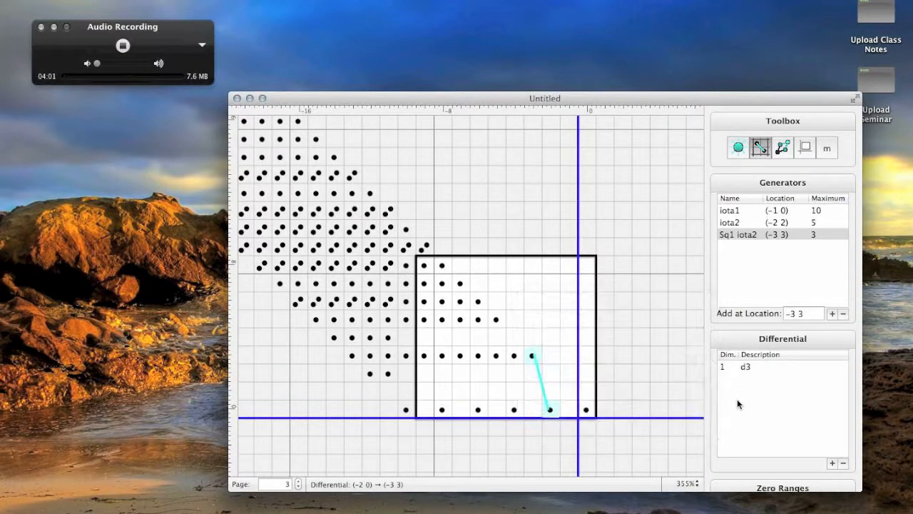
Step: Propagate the page 3 differentials by the Leibniz rule using locations (-2 0) and (-3 3), and advance to page 4
{"action": "left_click", "coordinate": [187, 0]}
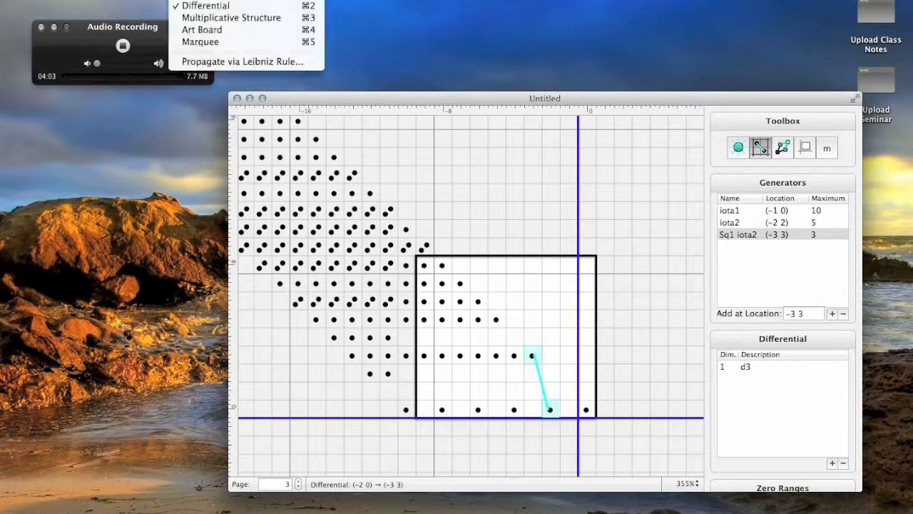
{"action": "left_click", "coordinate": [229, 65]}
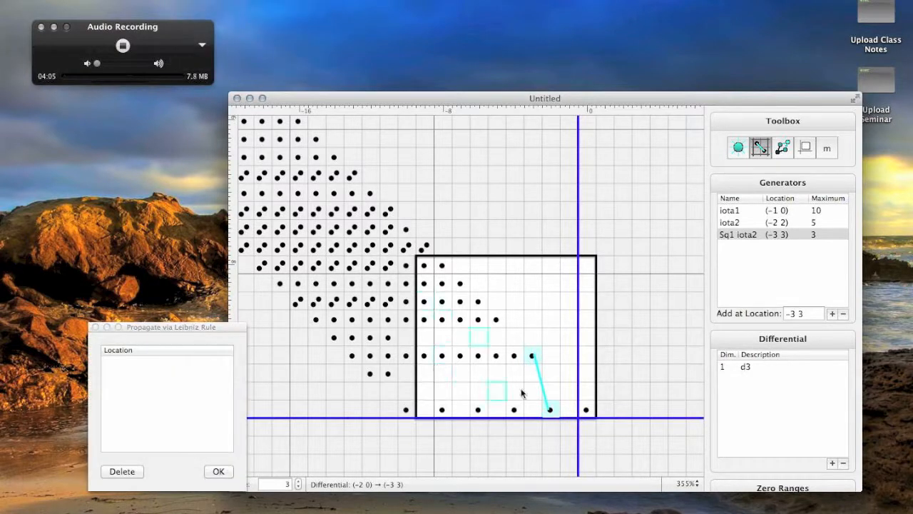
{"action": "left_click", "coordinate": [551, 411]}
{"action": "left_click", "coordinate": [533, 355]}
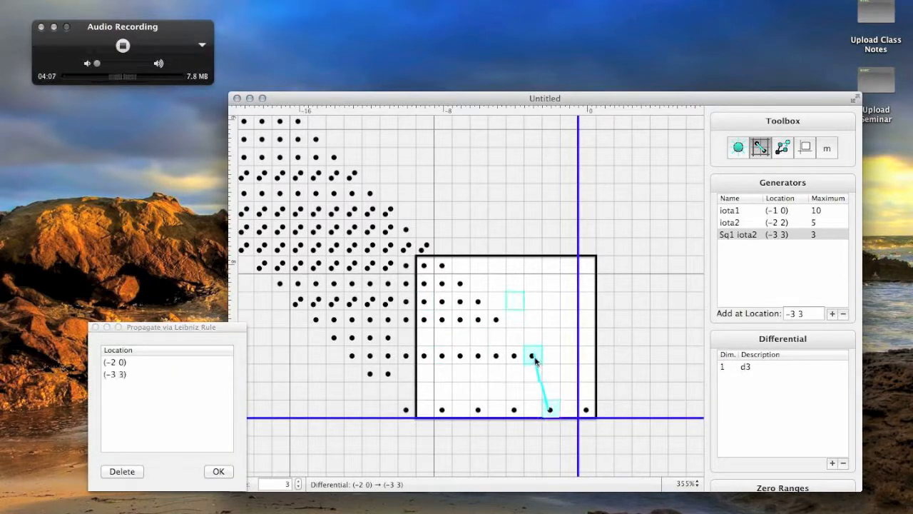
{"action": "left_click", "coordinate": [219, 471]}
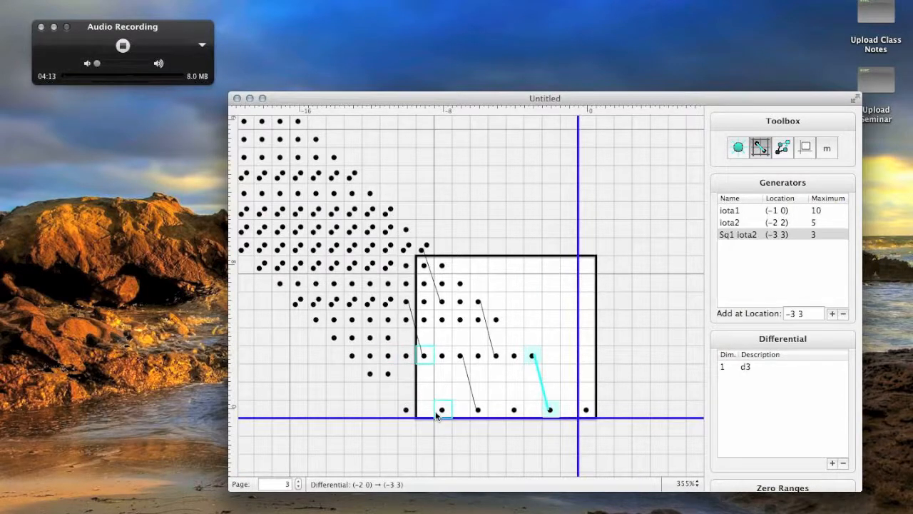
{"action": "key", "text": "Right"}
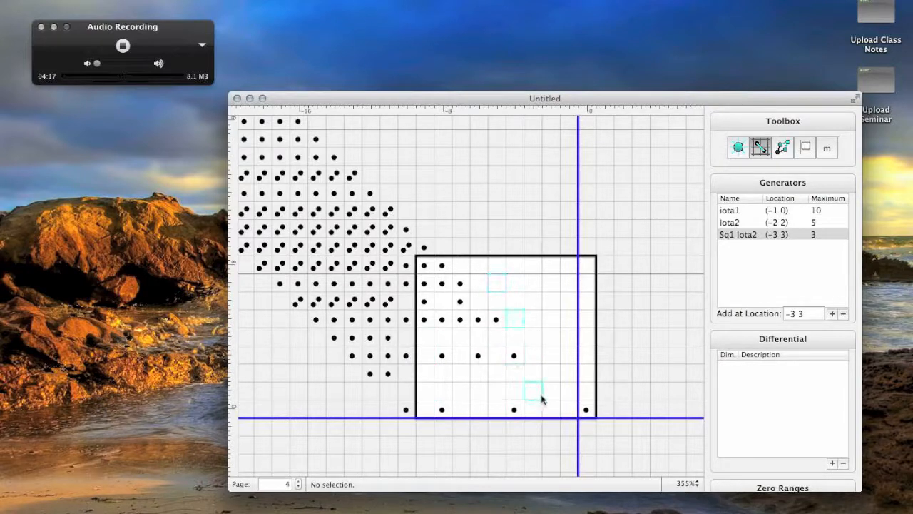
Step: Return to page 2 and propagate its differentials by the Leibniz rule using locations (-1 0), (-2 2) and (-3 3)
{"action": "key", "text": "Left"}
{"action": "key", "text": "Left"}
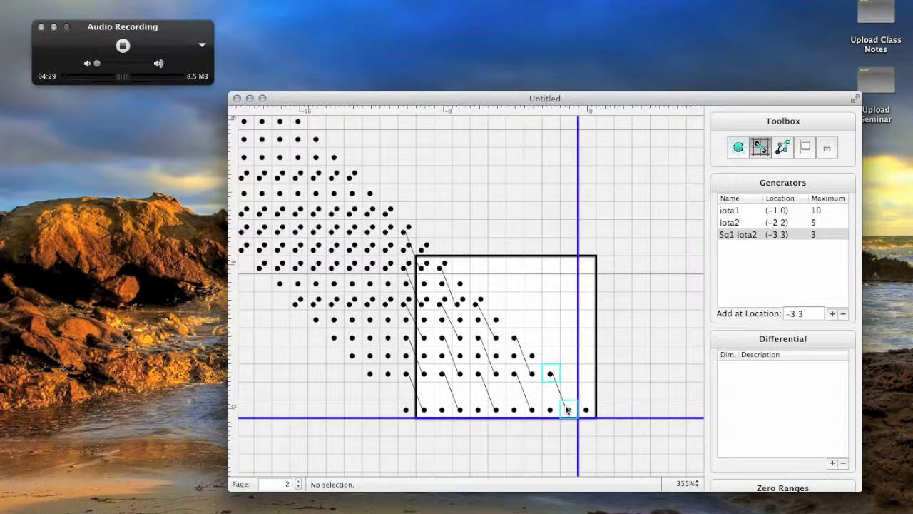
{"action": "left_click", "coordinate": [186, 0]}
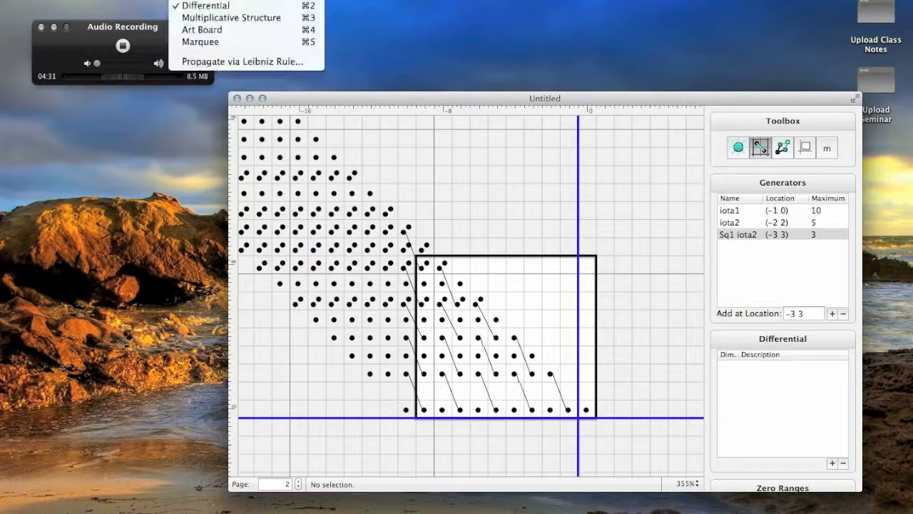
{"action": "left_click", "coordinate": [214, 62]}
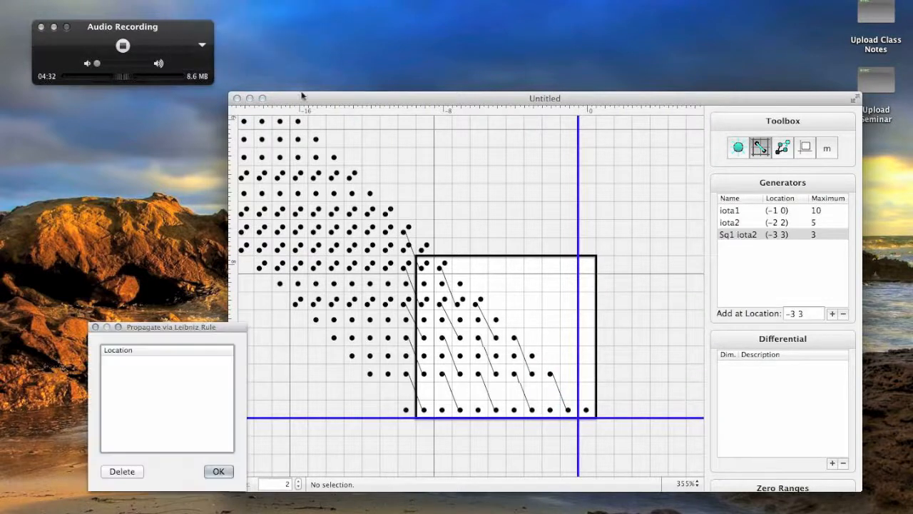
{"action": "left_click", "coordinate": [581, 405]}
{"action": "left_click", "coordinate": [550, 375]}
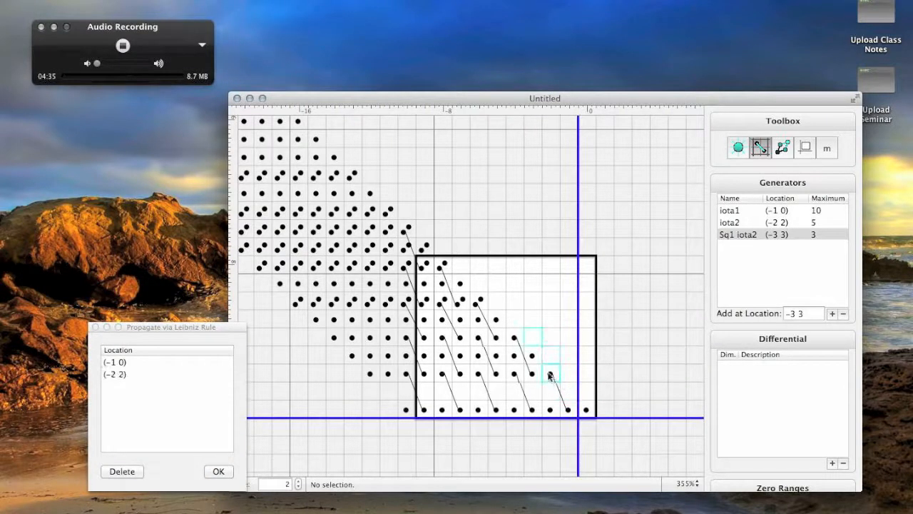
{"action": "left_click", "coordinate": [534, 358]}
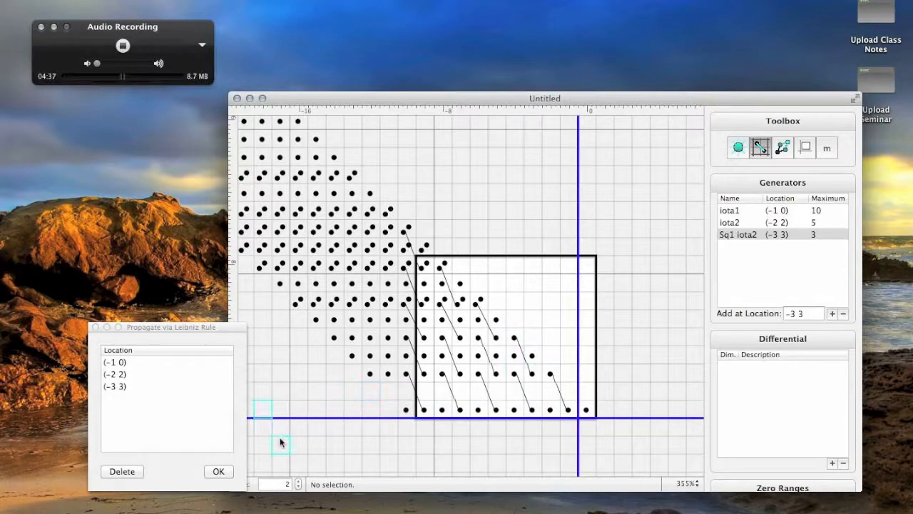
{"action": "left_click", "coordinate": [218, 471]}
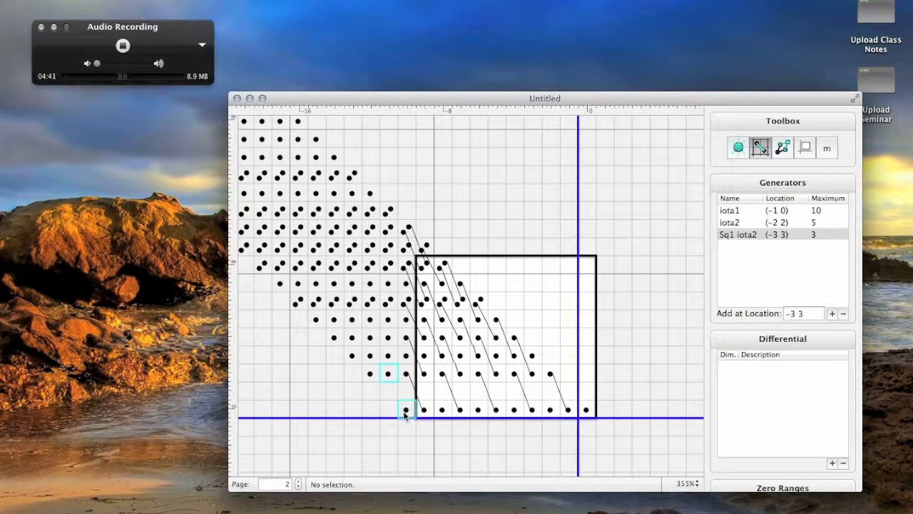
Step: Step through pages 3 and 4 to page 5 and examine the remaining class at (-4 0)
{"action": "key", "text": "Right"}
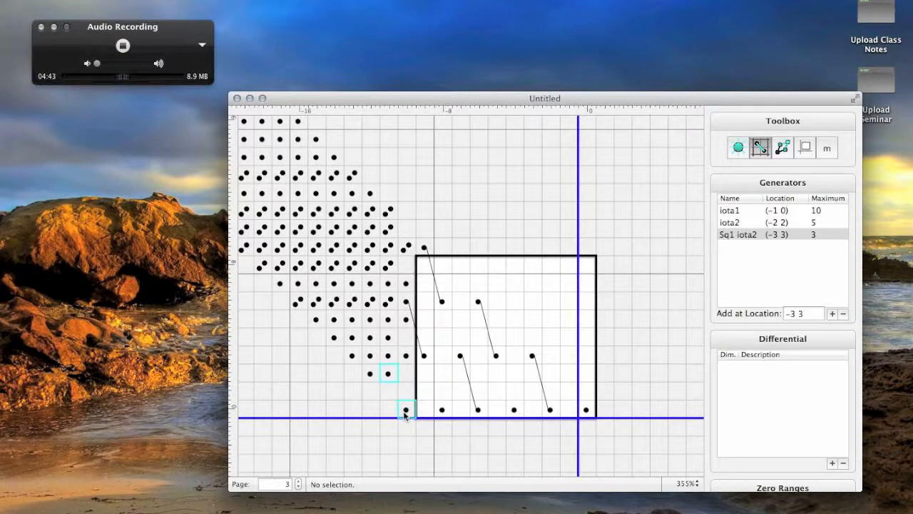
{"action": "key", "text": "Right"}
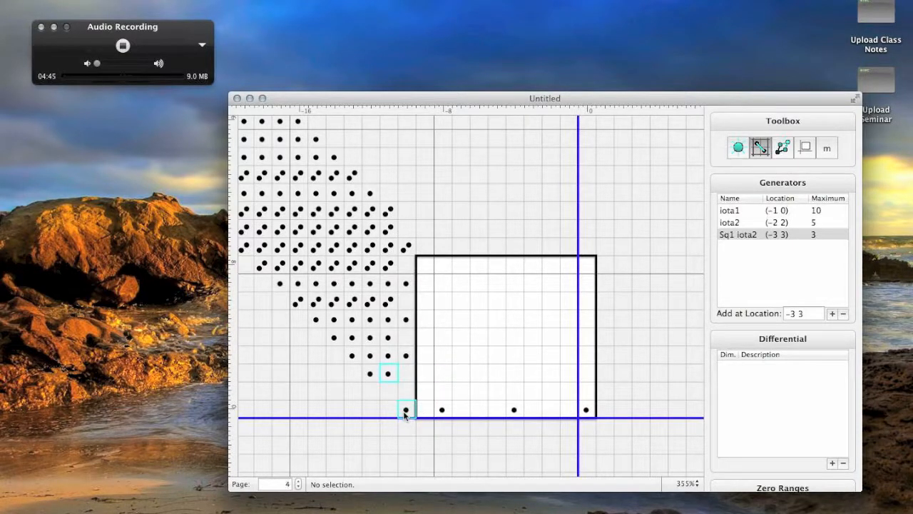
{"action": "left_click", "coordinate": [514, 409]}
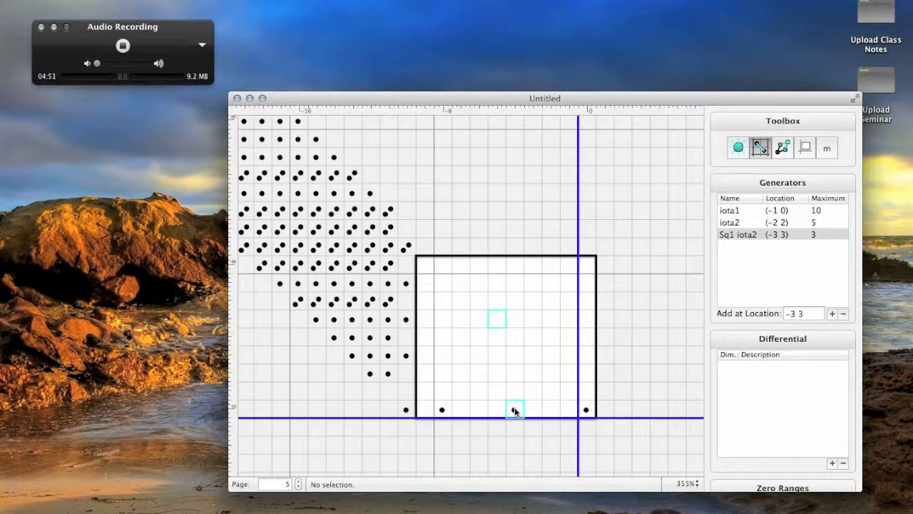
Step: Add a generator at location -5 5, named Sq21 iota2, with a maximum of 2
{"action": "triple_click", "coordinate": [801, 314]}
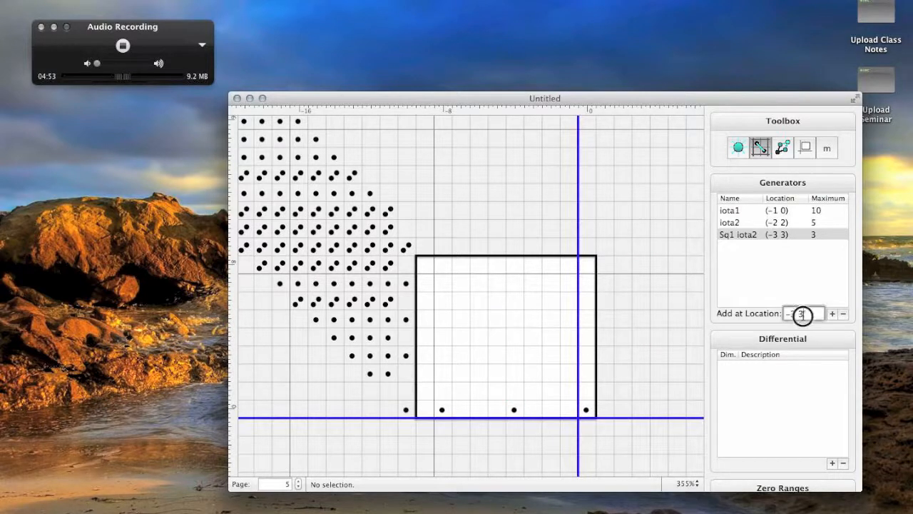
{"action": "type", "text": "-"}
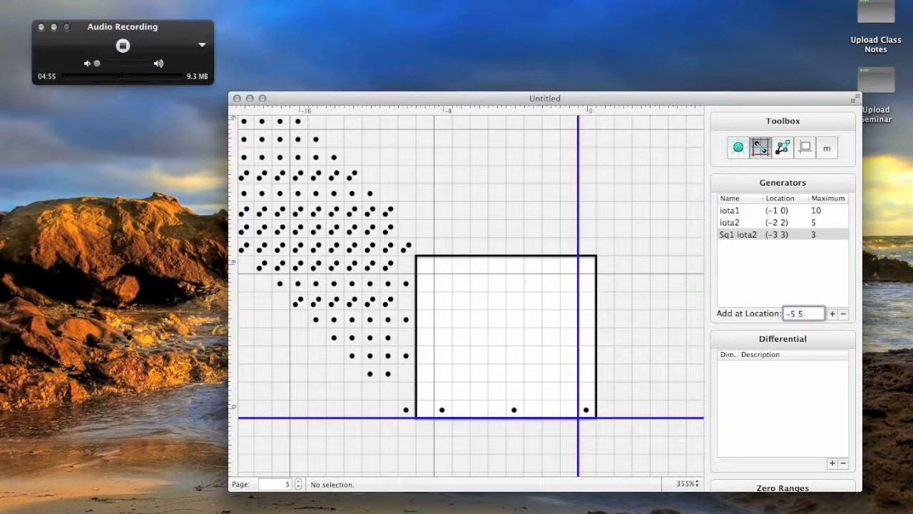
{"action": "key", "text": "Return"}
{"action": "double_click", "coordinate": [728, 246]}
{"action": "type", "text": "Sq21 iota2"}
{"action": "key", "text": "Return"}
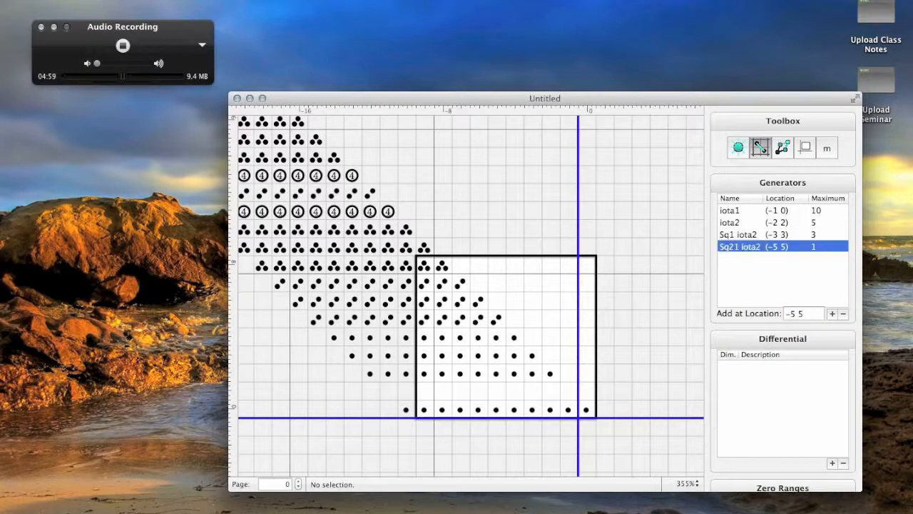
{"action": "left_click", "coordinate": [815, 246]}
{"action": "type", "text": "2"}
{"action": "key", "text": "Return"}
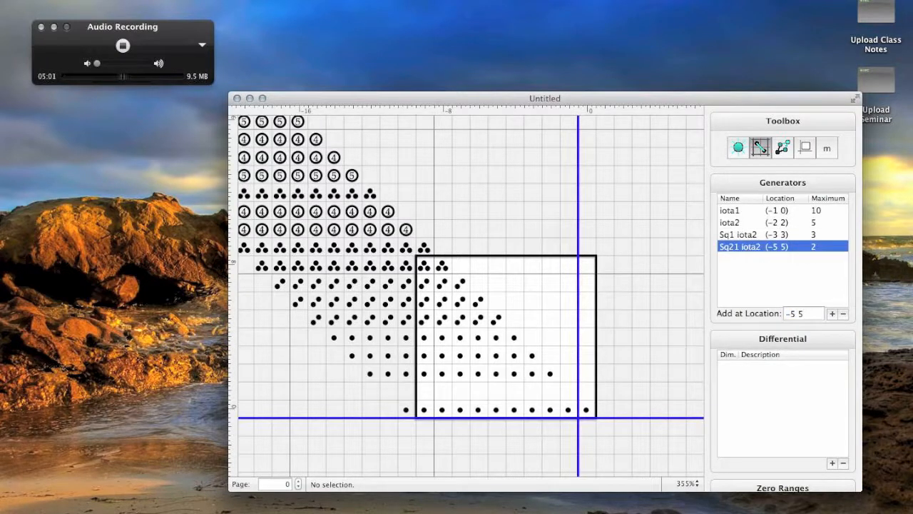
Step: Propagate the page 2 differentials by the Leibniz rule using locations (-1 0), (-2 2), (-3 3) and (-5 5)
{"action": "left_click", "coordinate": [633, 376]}
{"action": "key", "text": "Right"}
{"action": "key", "text": "Right"}
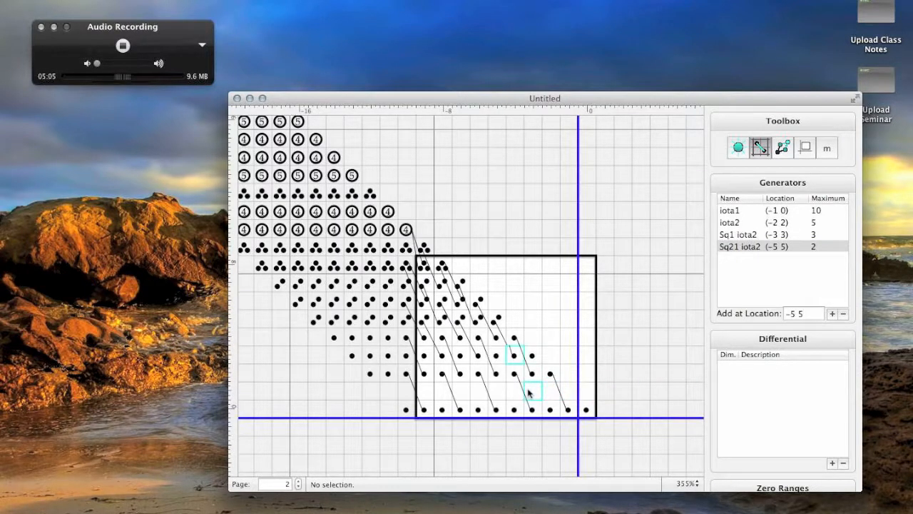
{"action": "left_click", "coordinate": [187, 1]}
{"action": "left_click", "coordinate": [257, 62]}
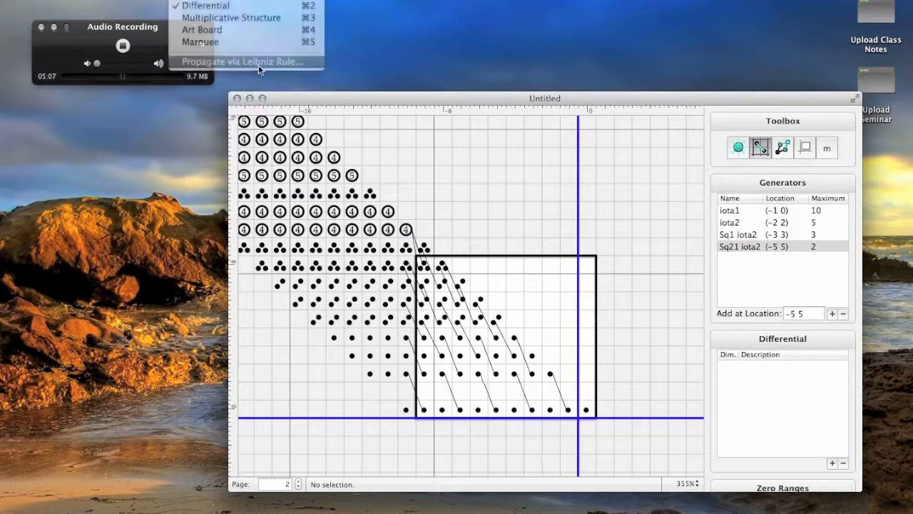
{"action": "left_click", "coordinate": [528, 371]}
{"action": "left_click", "coordinate": [568, 409]}
{"action": "left_click", "coordinate": [550, 373]}
{"action": "left_click", "coordinate": [532, 357]}
{"action": "left_click", "coordinate": [498, 321]}
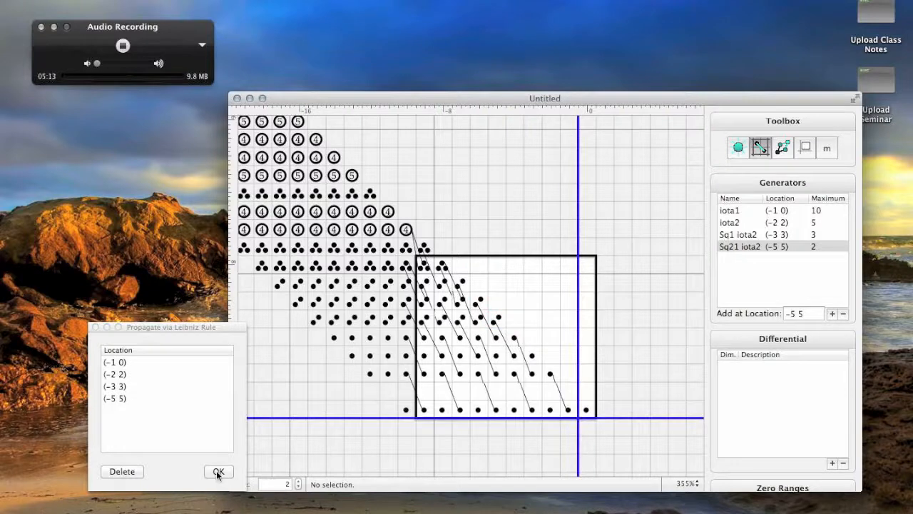
{"action": "left_click", "coordinate": [219, 472]}
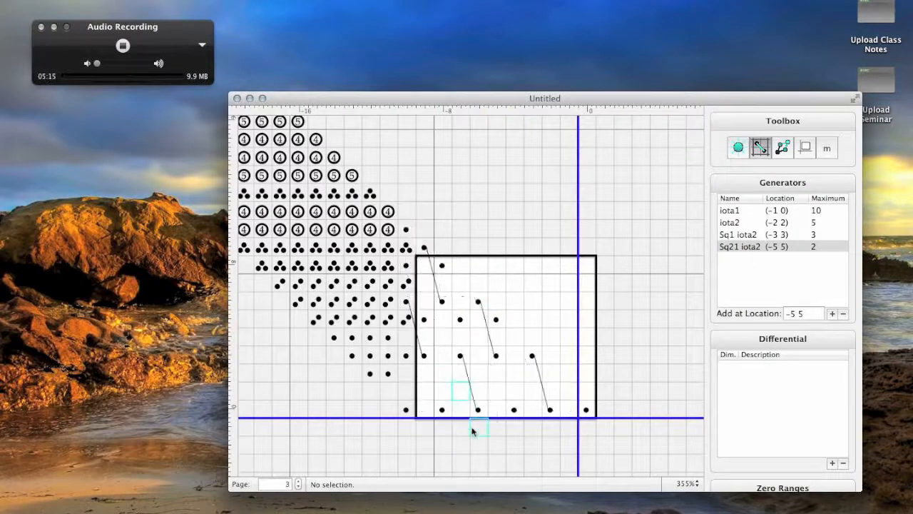
Step: Propagate the page 3 differentials by the Leibniz rule using locations (-2 0), (-3 3) and (-5 5), and advance to page 5
{"action": "left_click", "coordinate": [199, 1]}
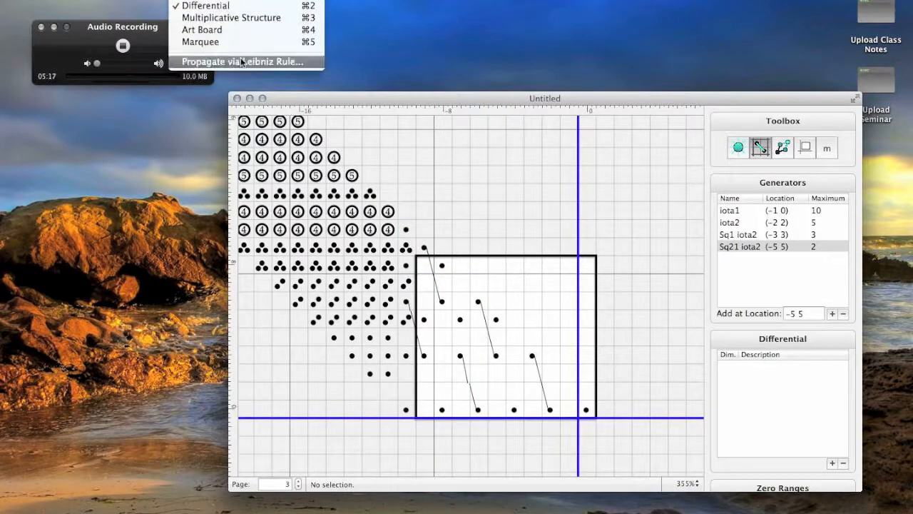
{"action": "left_click", "coordinate": [243, 62]}
{"action": "left_click", "coordinate": [550, 411]}
{"action": "left_click", "coordinate": [534, 359]}
{"action": "left_click", "coordinate": [500, 322]}
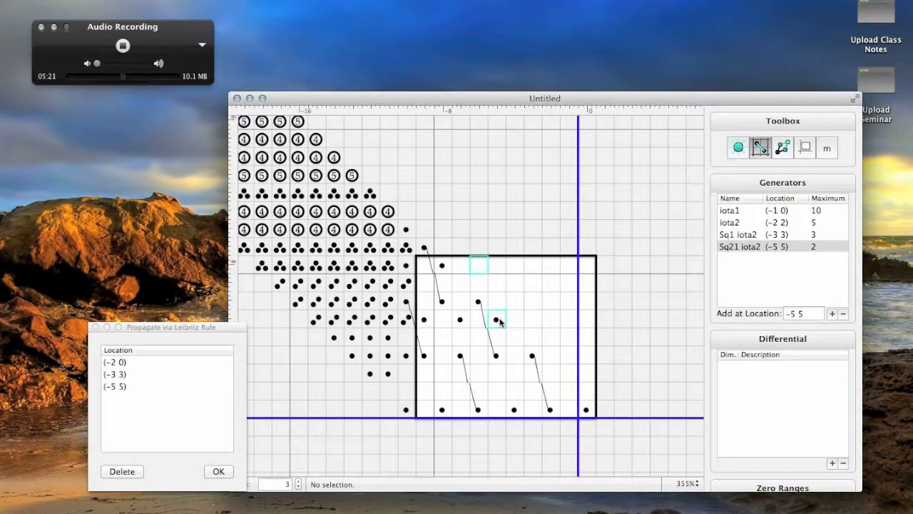
{"action": "left_click", "coordinate": [219, 471]}
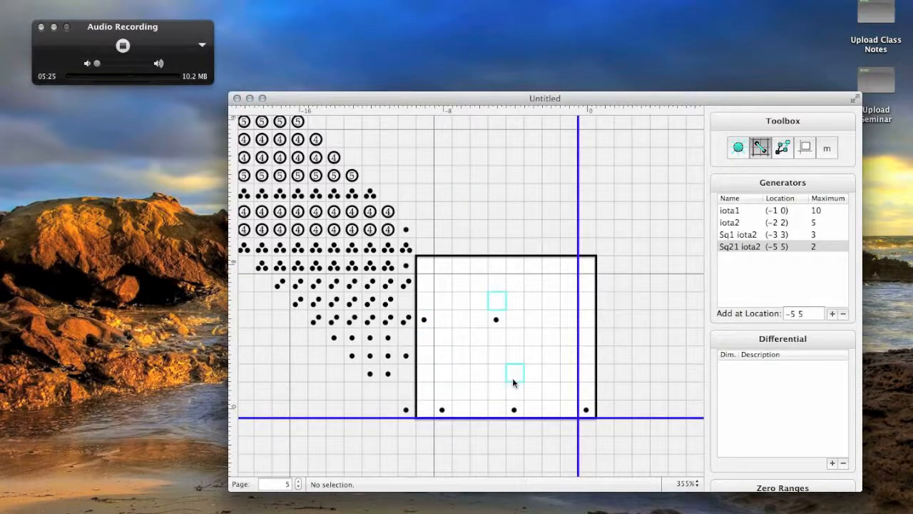
Step: Add a differential from (-4 0) to (-5 5) on page 5 with description d5 and dimension 1
{"action": "left_click", "coordinate": [515, 411]}
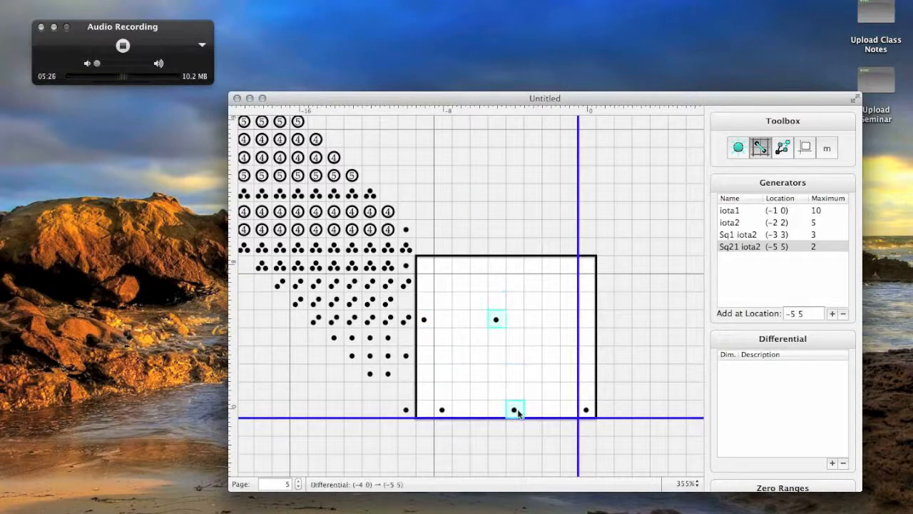
{"action": "left_click", "coordinate": [832, 464]}
{"action": "type", "text": "d5"}
{"action": "key", "text": "Tab"}
{"action": "type", "text": "1"}
Step: Set the d5 differential's inclusion matrix entry and the Sq21 iota2 entry of its action matrix to 1
{"action": "key", "text": "Tab"}
{"action": "type", "text": "1"}
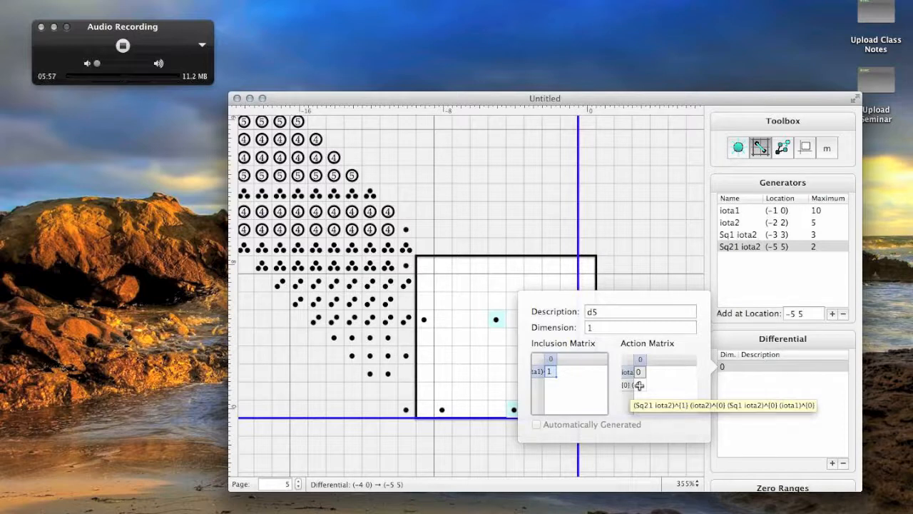
{"action": "double_click", "coordinate": [638, 385]}
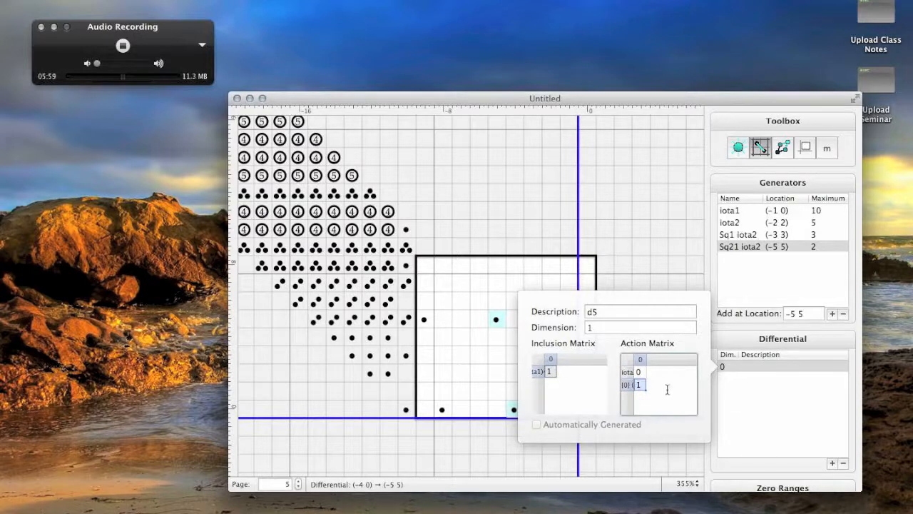
{"action": "left_click", "coordinate": [760, 407]}
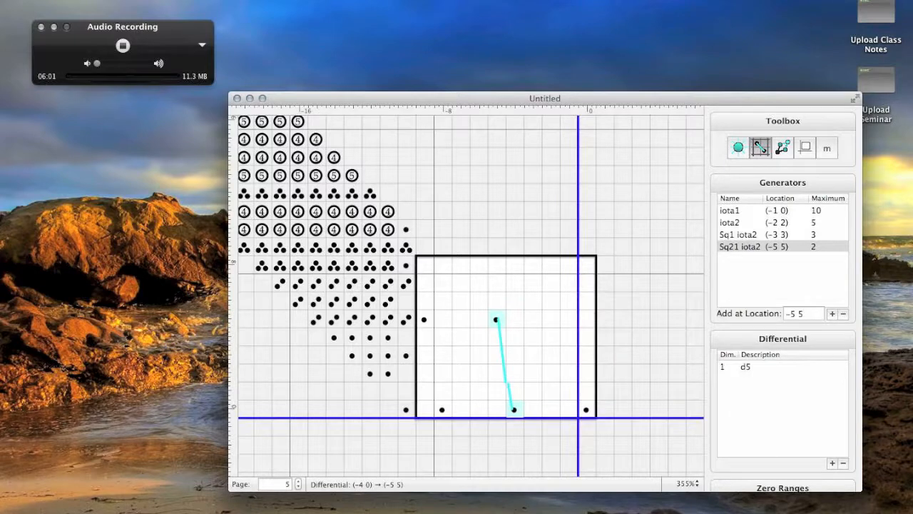
Step: Propagate the page 5 differentials by the Leibniz rule using locations (-4 0) and (-5 5), and advance to page 6
{"action": "left_click", "coordinate": [230, 63]}
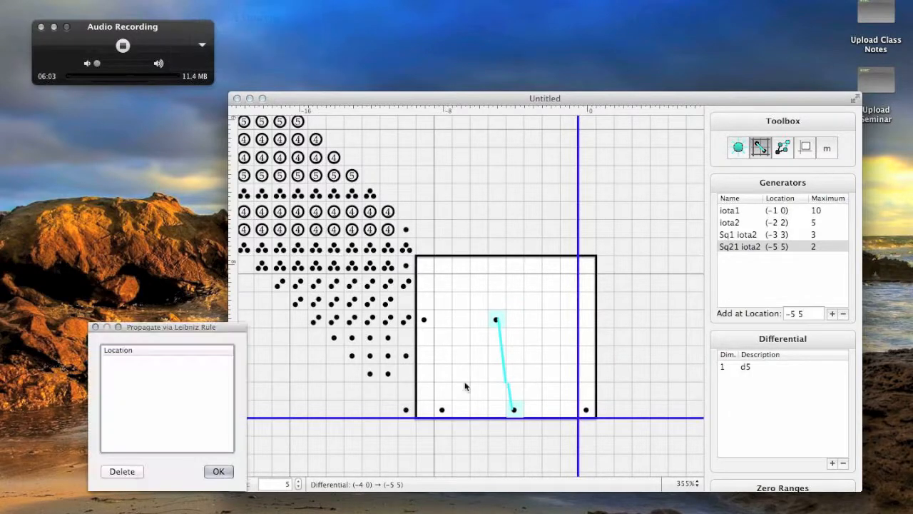
{"action": "left_click", "coordinate": [513, 409]}
{"action": "left_click", "coordinate": [496, 320]}
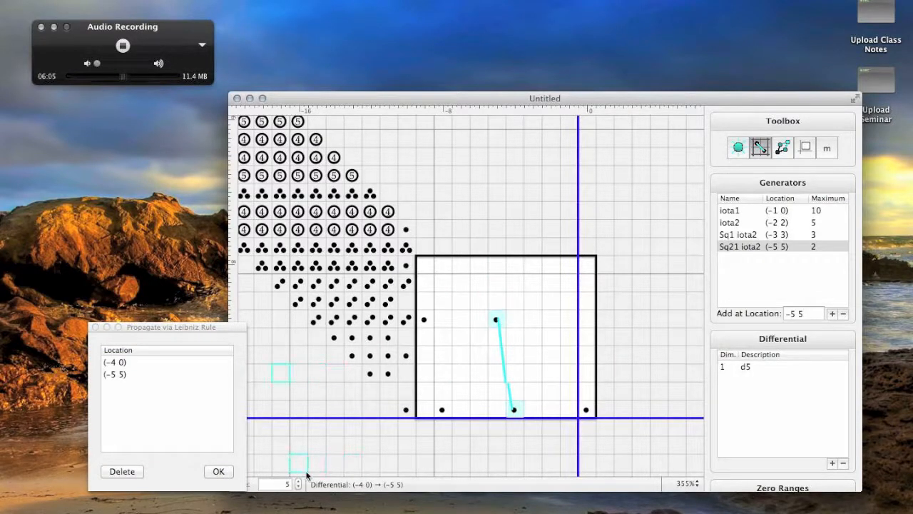
{"action": "left_click", "coordinate": [218, 471]}
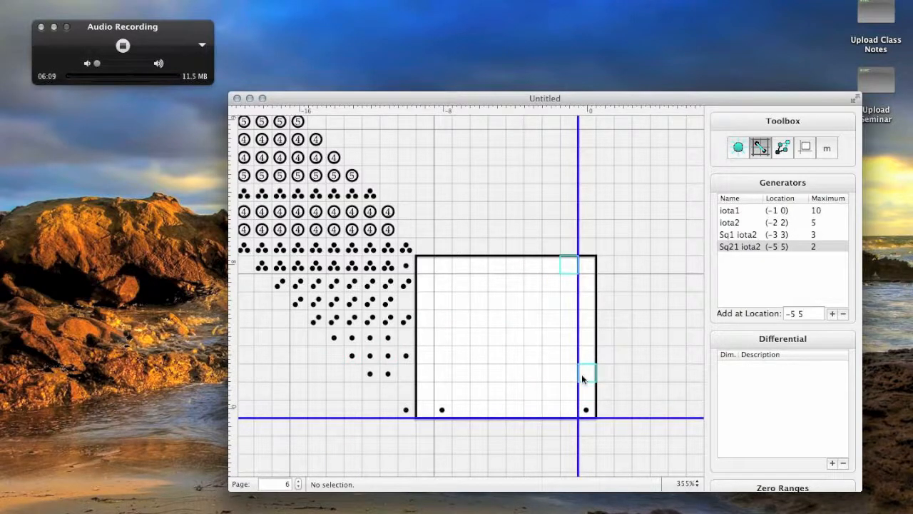
Step: Add another generator at location -9 9
{"action": "left_click", "coordinate": [809, 313]}
{"action": "type", "text": "-9 9"}
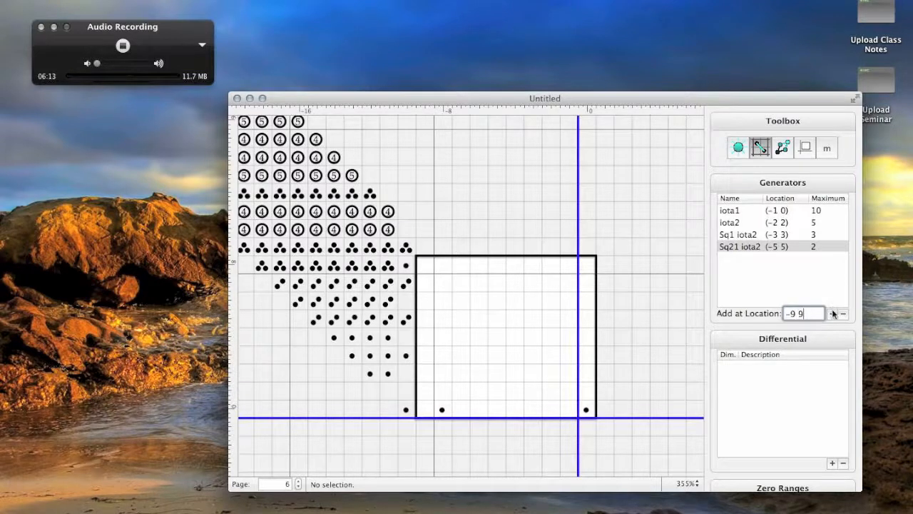
{"action": "left_click", "coordinate": [832, 313]}
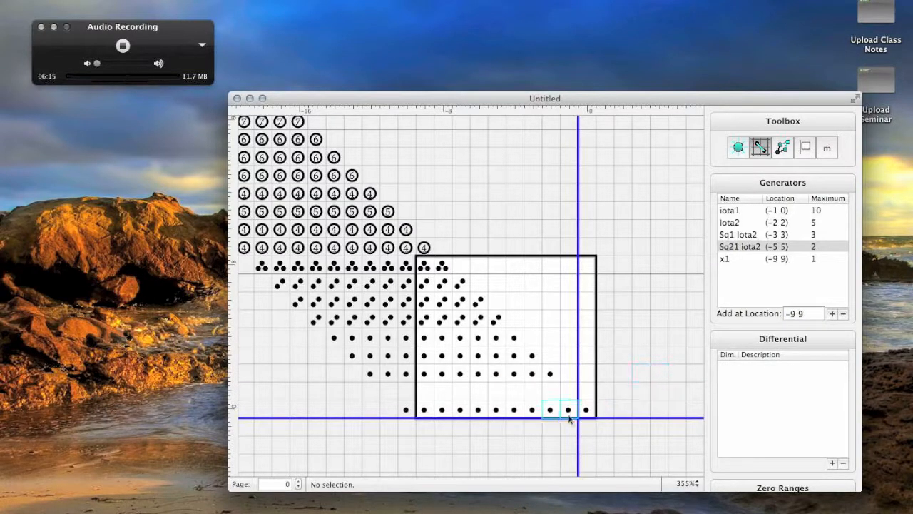
Step: Advance to page 9 and add a differential from (-8 0) to (-9 9) with description d9 and dimension 1
{"action": "key", "text": "Right"}
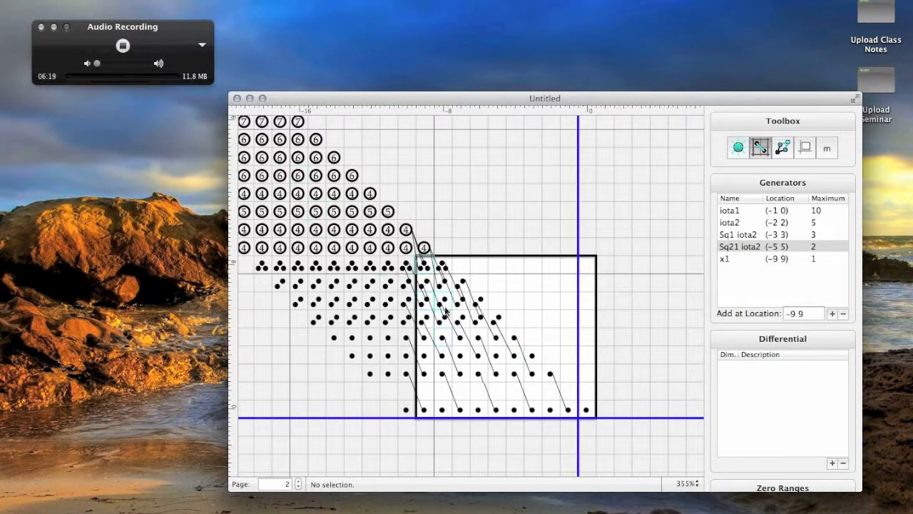
{"action": "key", "text": "Right"}
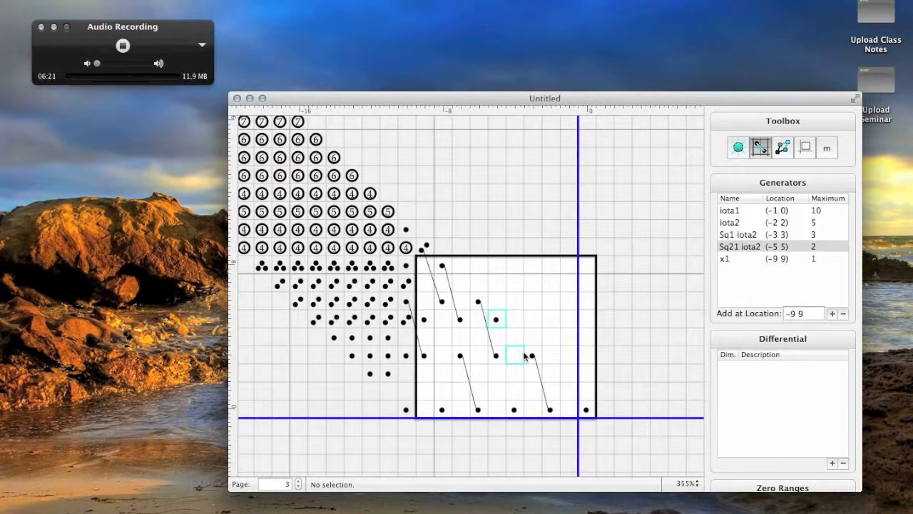
{"action": "key", "text": "Right"}
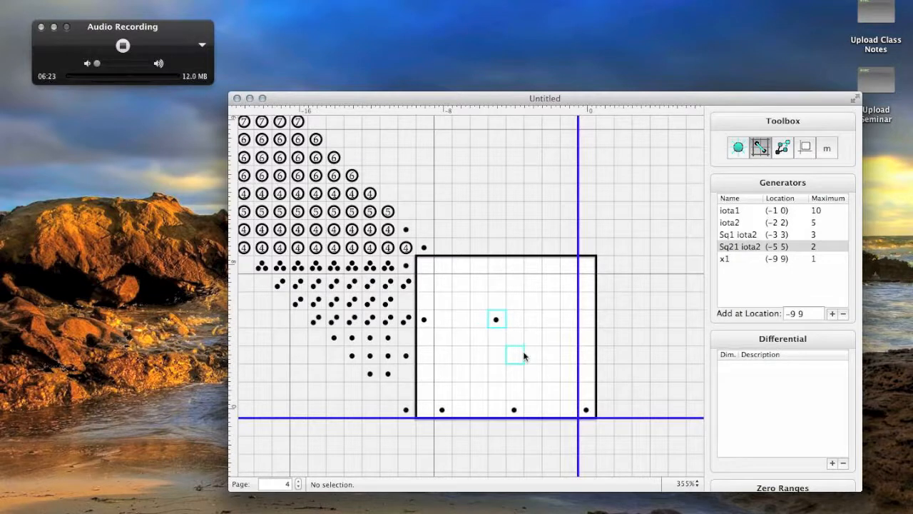
{"action": "key", "text": "Right"}
{"action": "key", "text": "Right"}
{"action": "key", "text": "Right"}
{"action": "key", "text": "Right"}
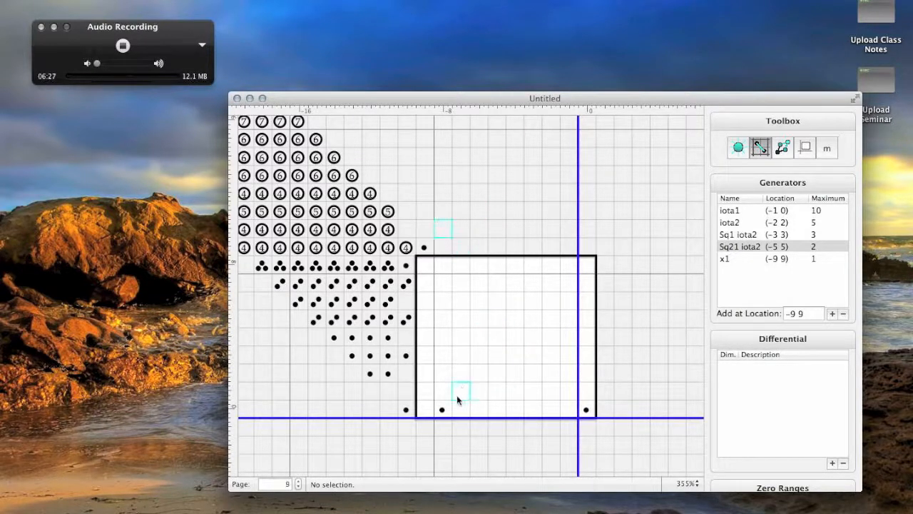
{"action": "left_click", "coordinate": [443, 410]}
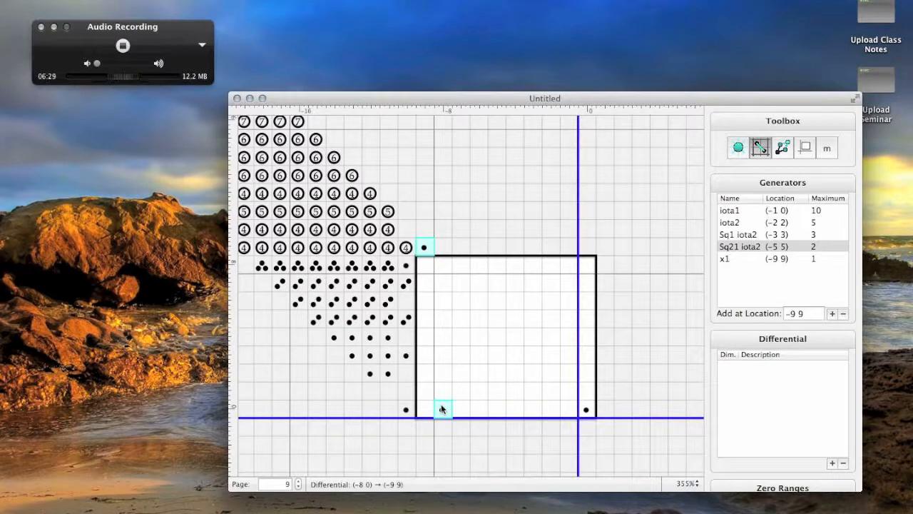
{"action": "left_click", "coordinate": [831, 464]}
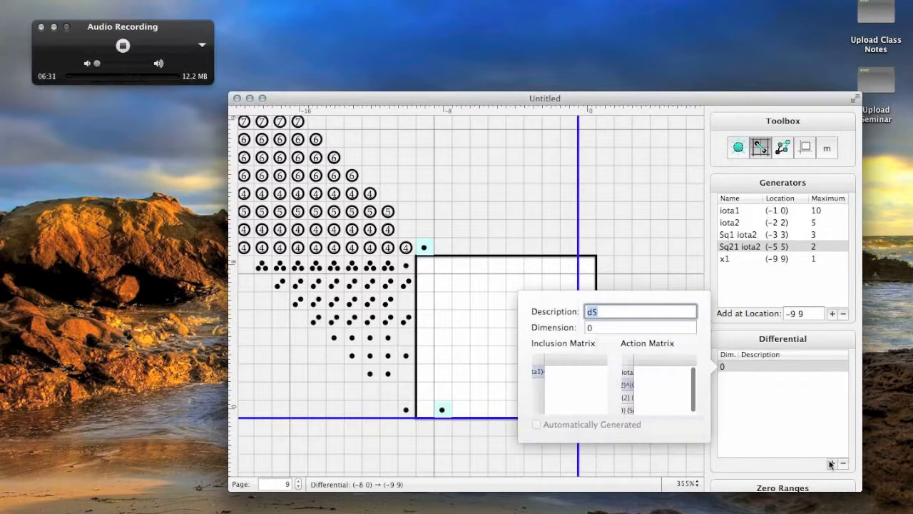
{"action": "type", "text": "d9"}
{"action": "key", "text": "Tab"}
{"action": "type", "text": "1"}
Step: Set the d9 differential's inclusion matrix entry and the last entry of its action matrix to 1
{"action": "key", "text": "Tab"}
{"action": "type", "text": "1"}
{"action": "key", "text": "Tab"}
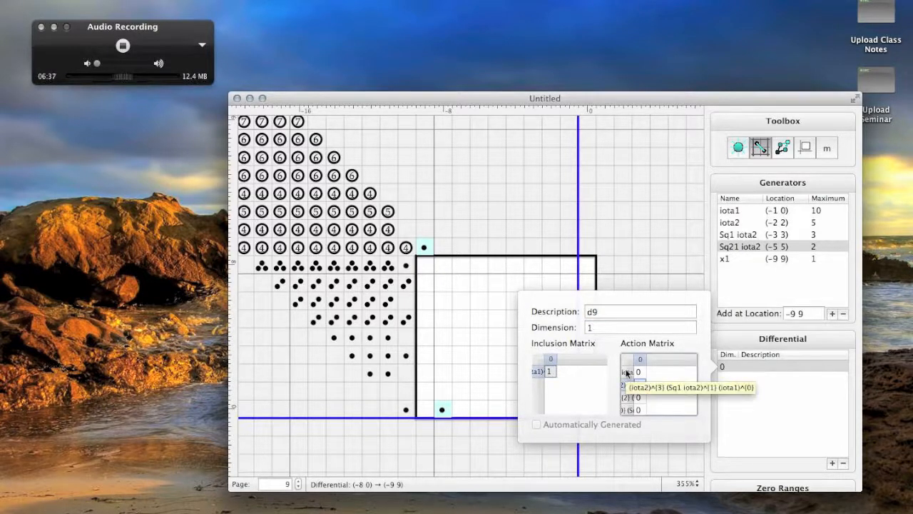
{"action": "double_click", "coordinate": [636, 410]}
{"action": "type", "text": "1"}
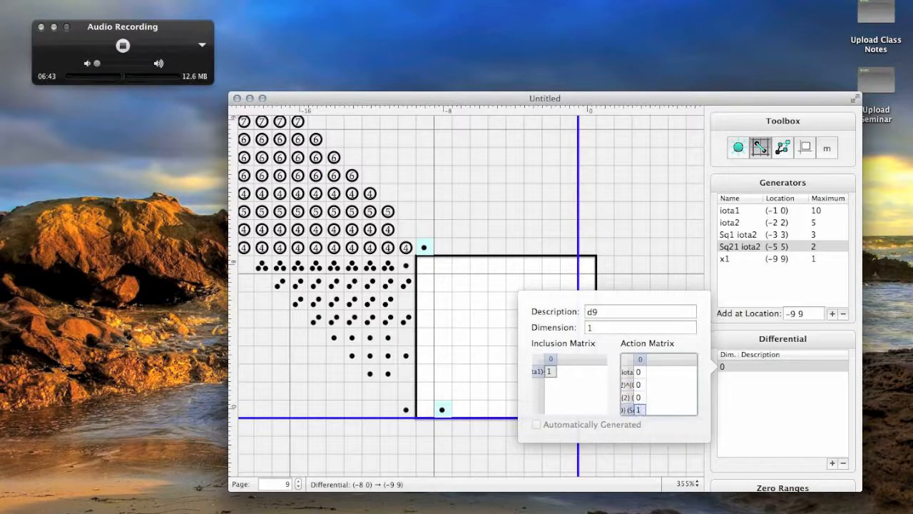
{"action": "left_click", "coordinate": [764, 421]}
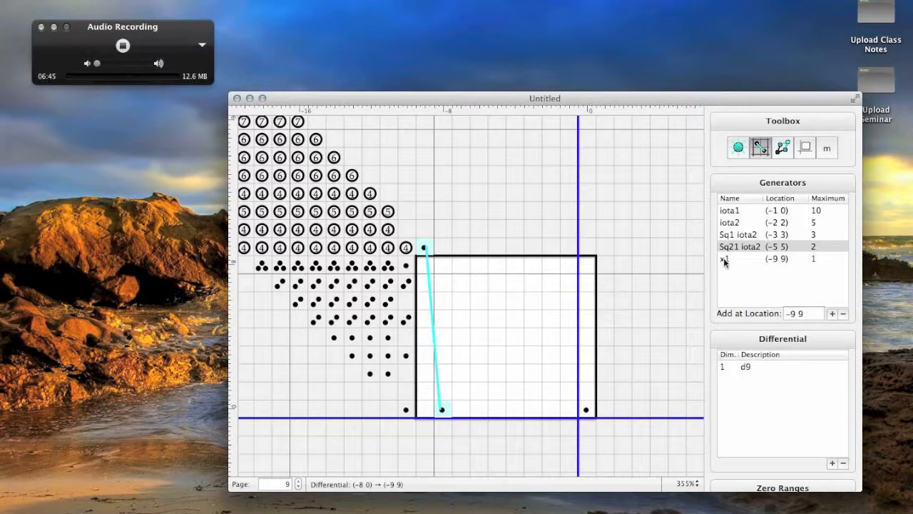
Step: Rename the generator at (-9 9) as Sq421 iota2
{"action": "double_click", "coordinate": [723, 259]}
{"action": "type", "text": "Sq421 iota2"}
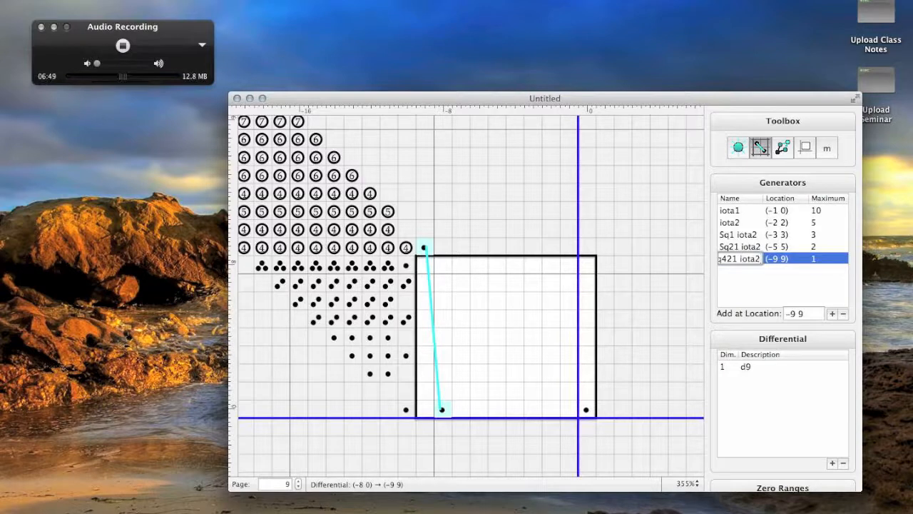
{"action": "key", "text": "Return"}
{"action": "left_click", "coordinate": [757, 418]}
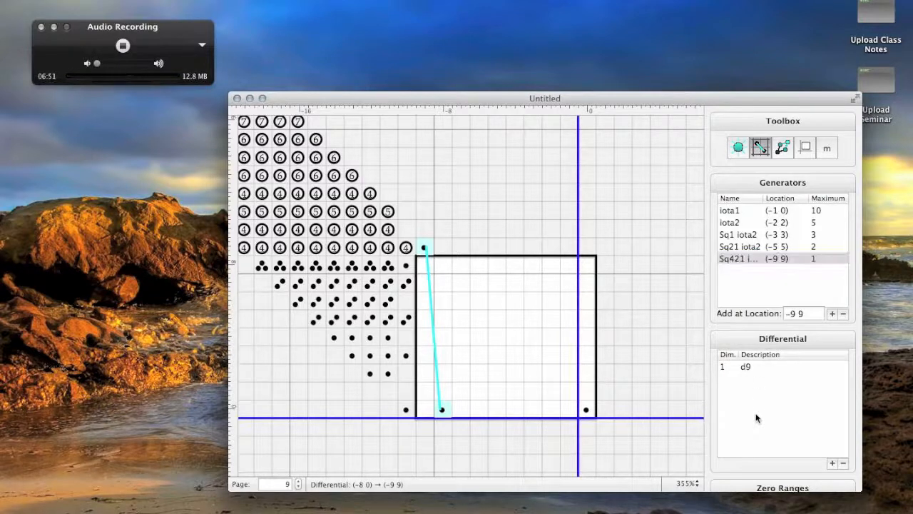
Step: Advance to page 10 and step back through the earlier pages to page 1, examining the classes and differentials on each
{"action": "key", "text": "Right"}
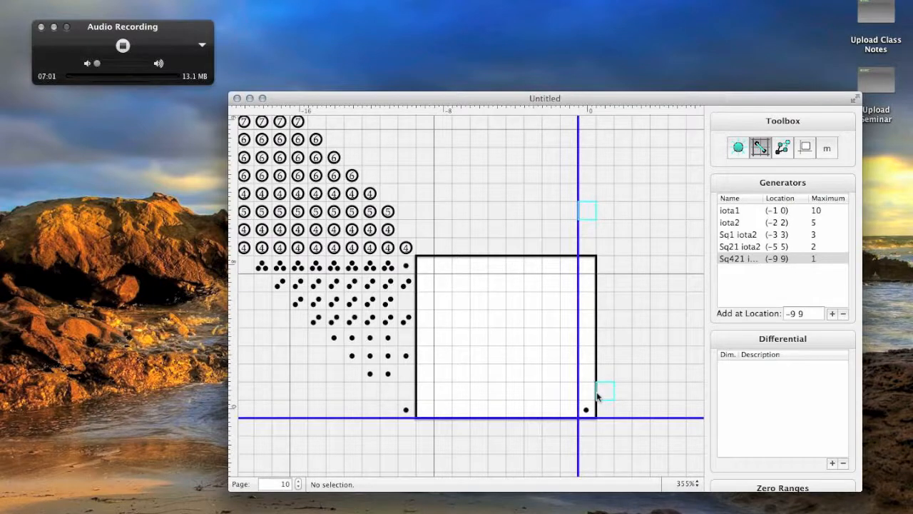
{"action": "key", "text": "Left"}
{"action": "key", "text": "Left"}
{"action": "key", "text": "Left"}
{"action": "key", "text": "Left"}
{"action": "key", "text": "Left"}
{"action": "key", "text": "Left"}
{"action": "key", "text": "Left"}
{"action": "key", "text": "Left"}
{"action": "key", "text": "Right"}
{"action": "key", "text": "Right"}
{"action": "key", "text": "Right"}
{"action": "key", "text": "Left"}
{"action": "key", "text": "Left"}
{"action": "key", "text": "Left"}
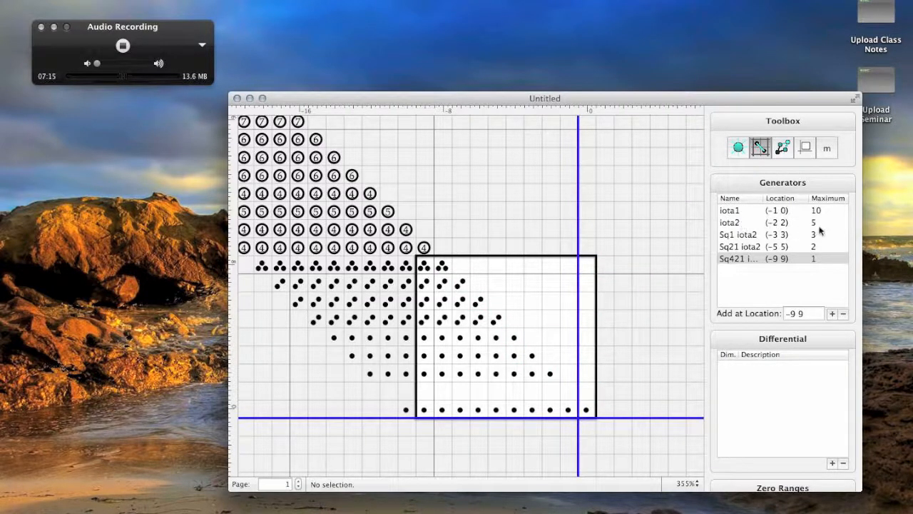
Step: Go through the generators iota2, Sq1 iota2, Sq21 iota2 and Sq421 iota2 one by one to review them
{"action": "left_click", "coordinate": [739, 223]}
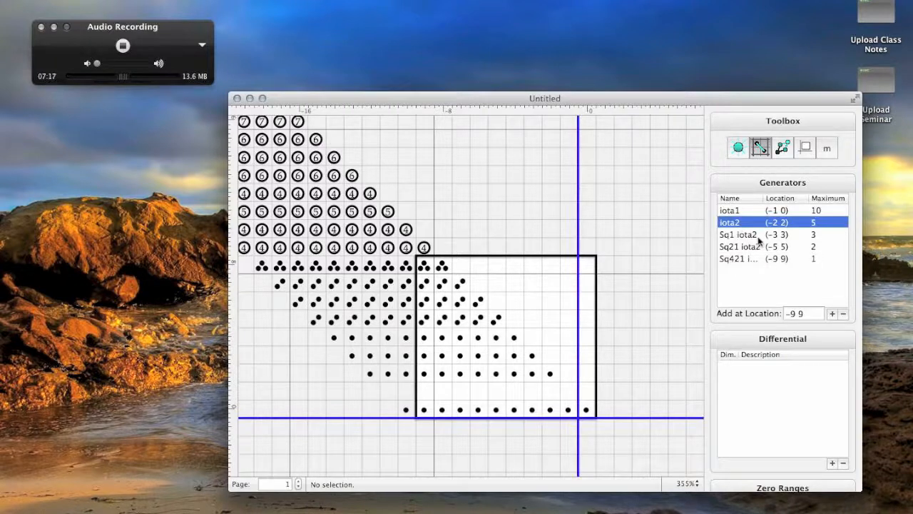
{"action": "left_click", "coordinate": [758, 237]}
{"action": "left_click", "coordinate": [759, 248]}
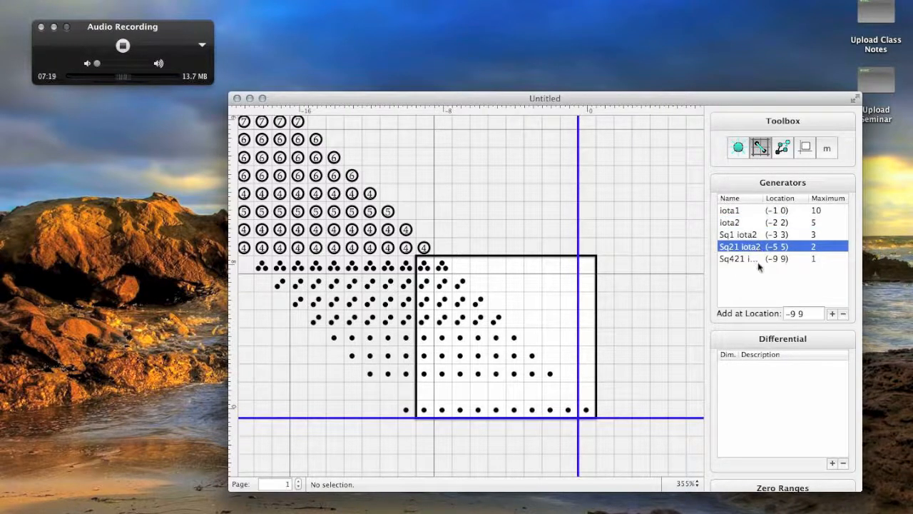
{"action": "left_click", "coordinate": [760, 262]}
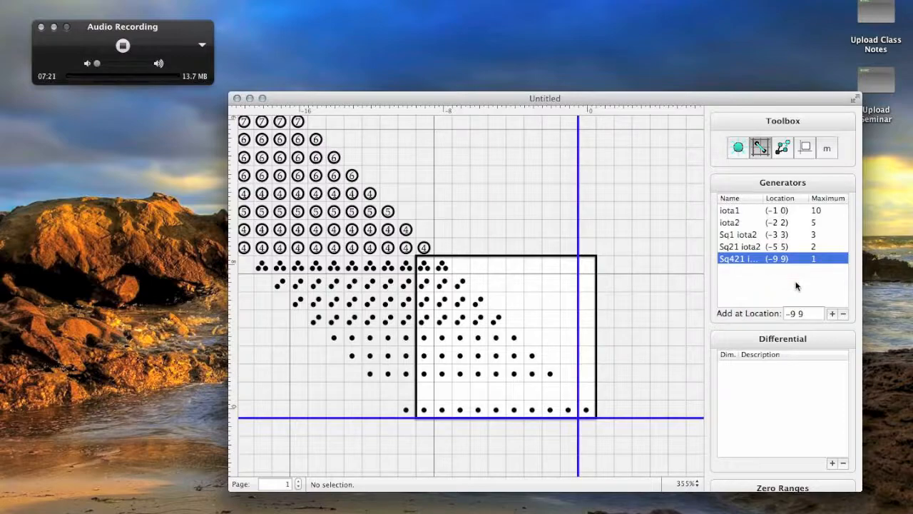